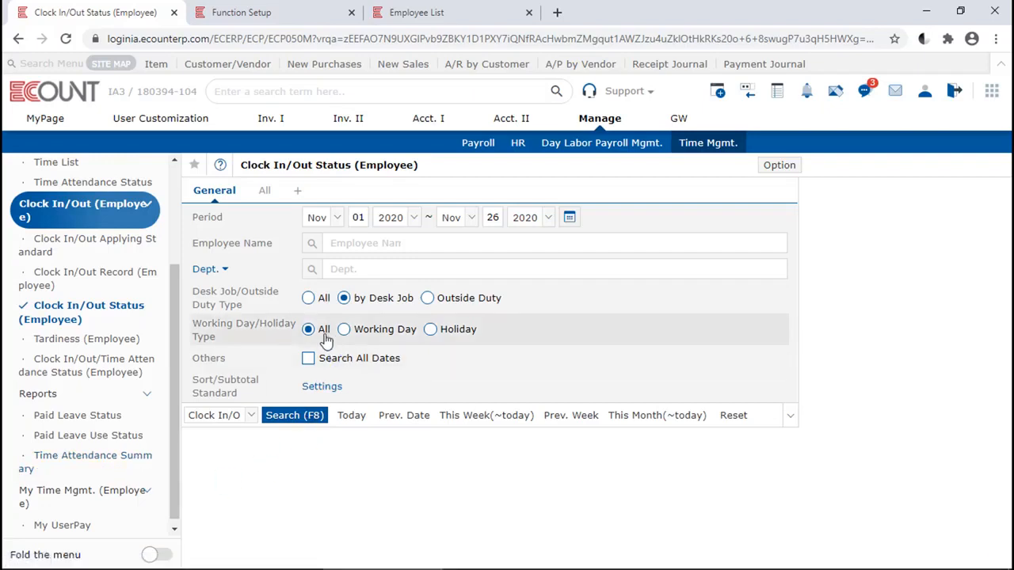
- Run the Clock In/Out Status (Employee) report for 11/01/2020 to 11/26/2020 by Desk Job and look through its records
left_click(85, 313)
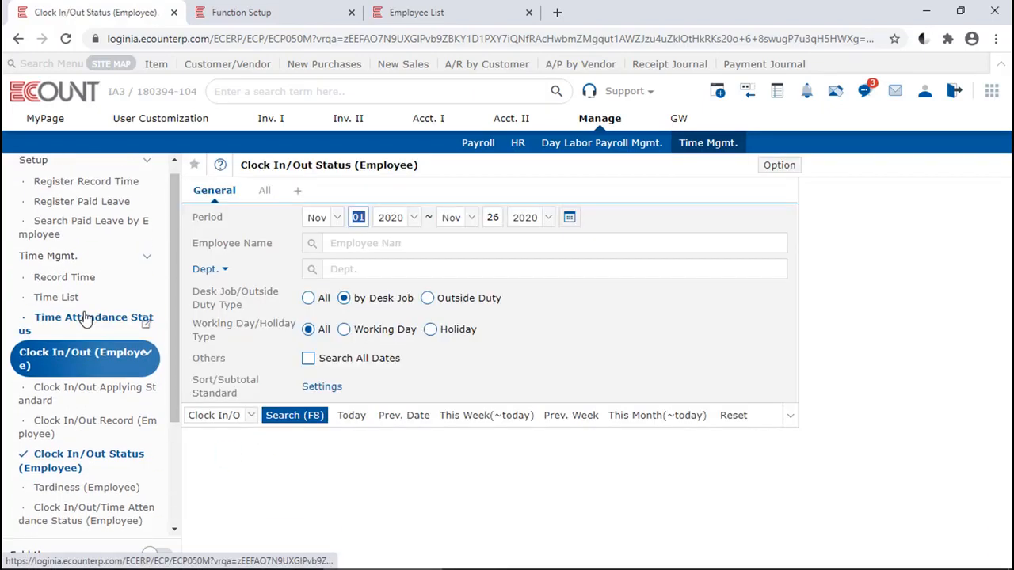
left_click(298, 414)
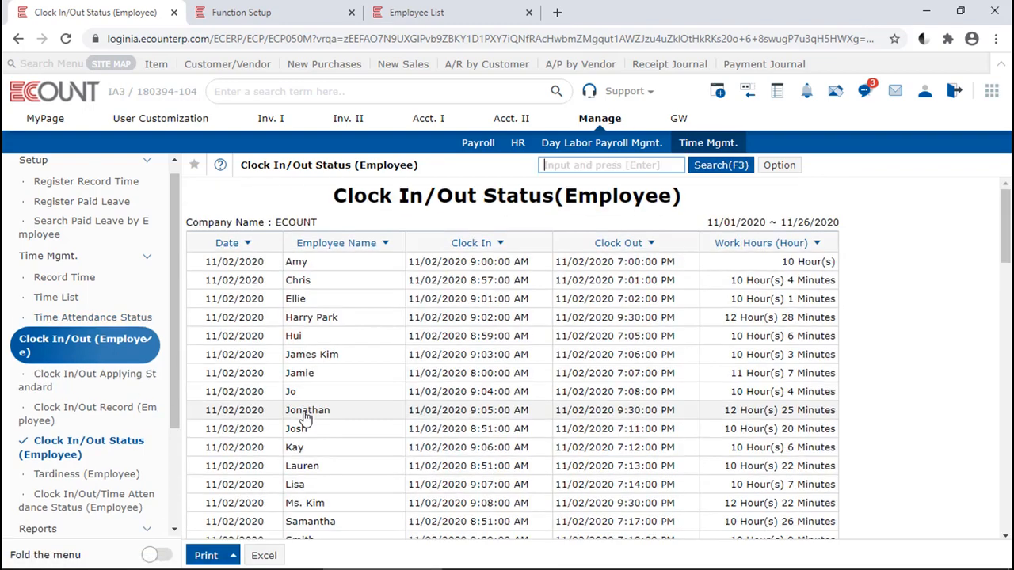
left_click(903, 313)
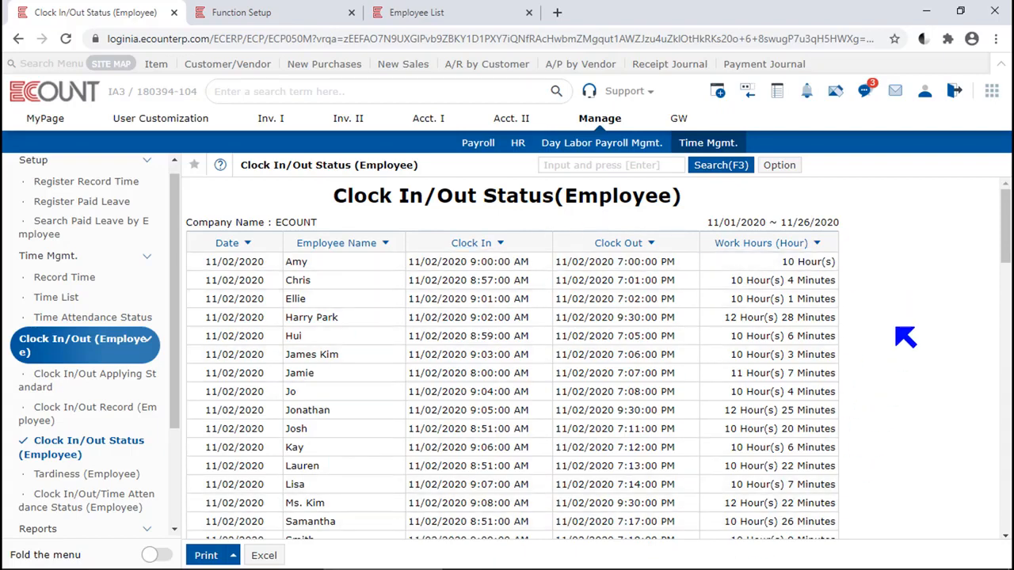
scroll(905, 336, "down", 12)
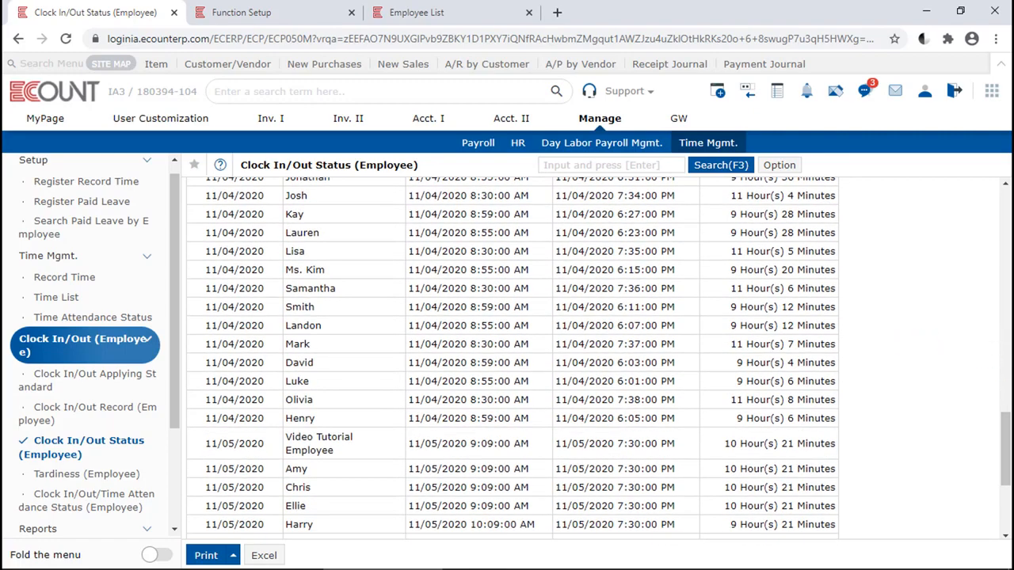
left_click_drag(1004, 447, 1002, 198)
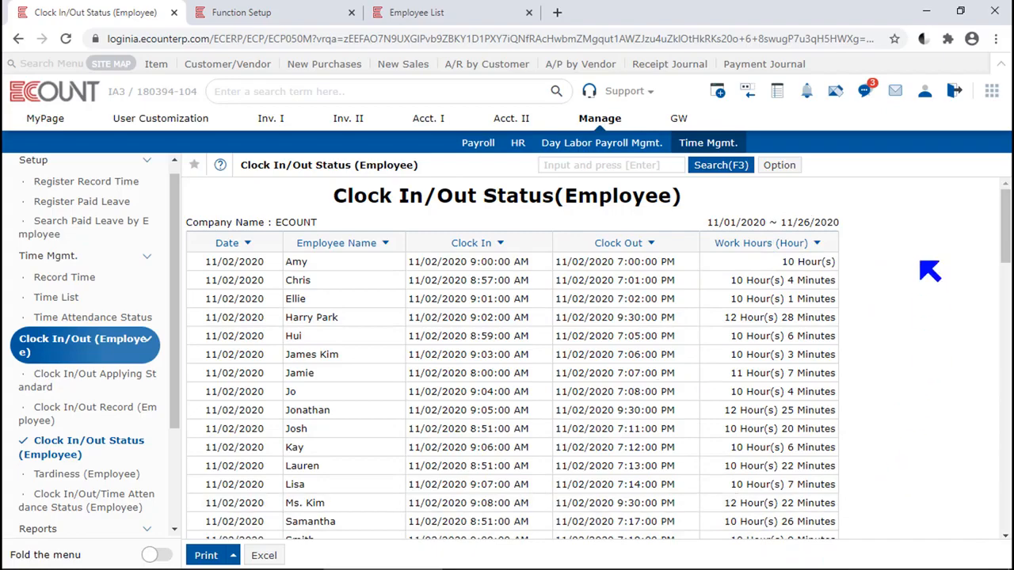
- Sort the status report by Employee Name in descending order, and re-sort it by Date with the latest records first
left_click(351, 246)
scroll(351, 248, "down", 4)
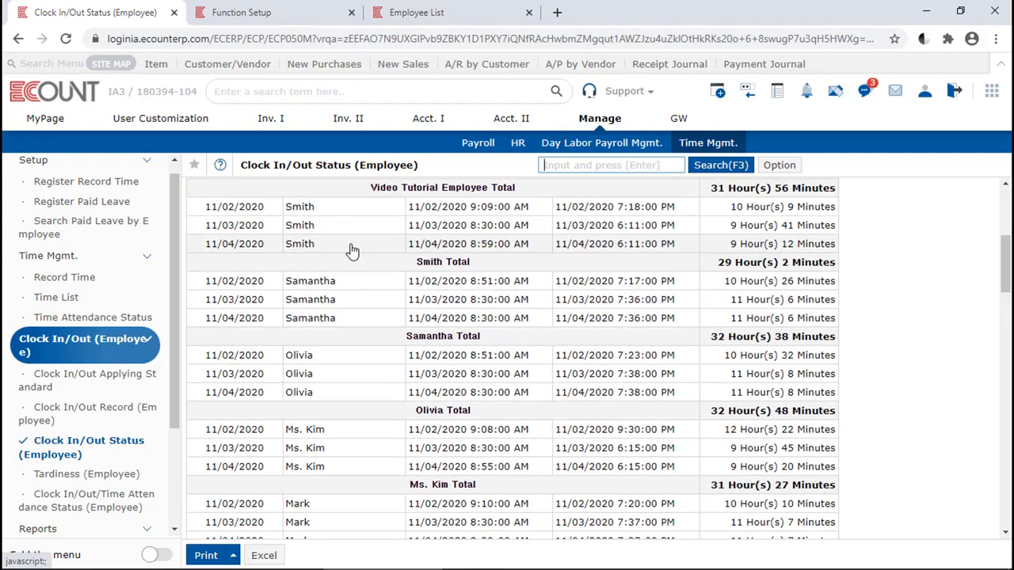
scroll(351, 249, "up", 4)
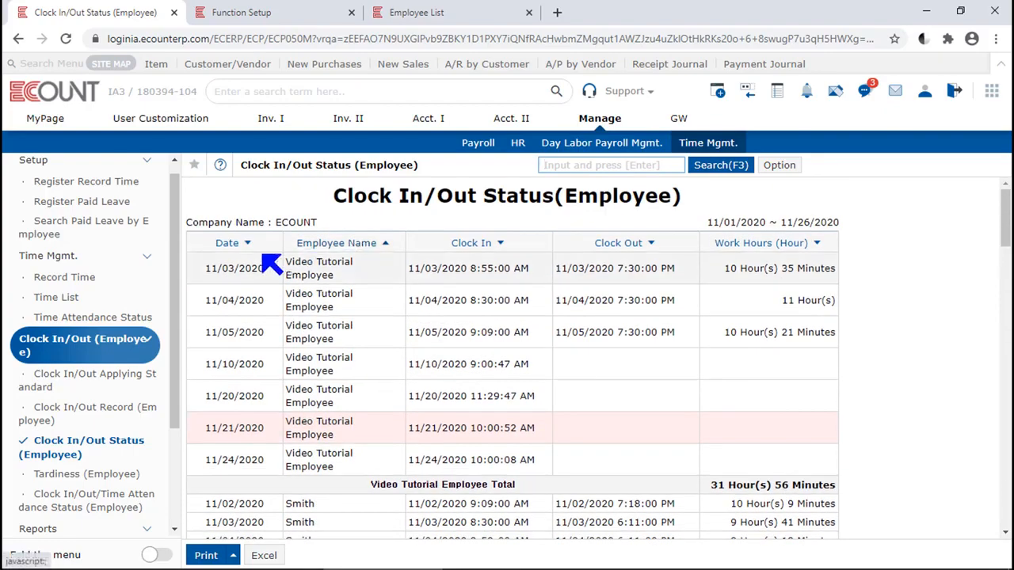
left_click(227, 247)
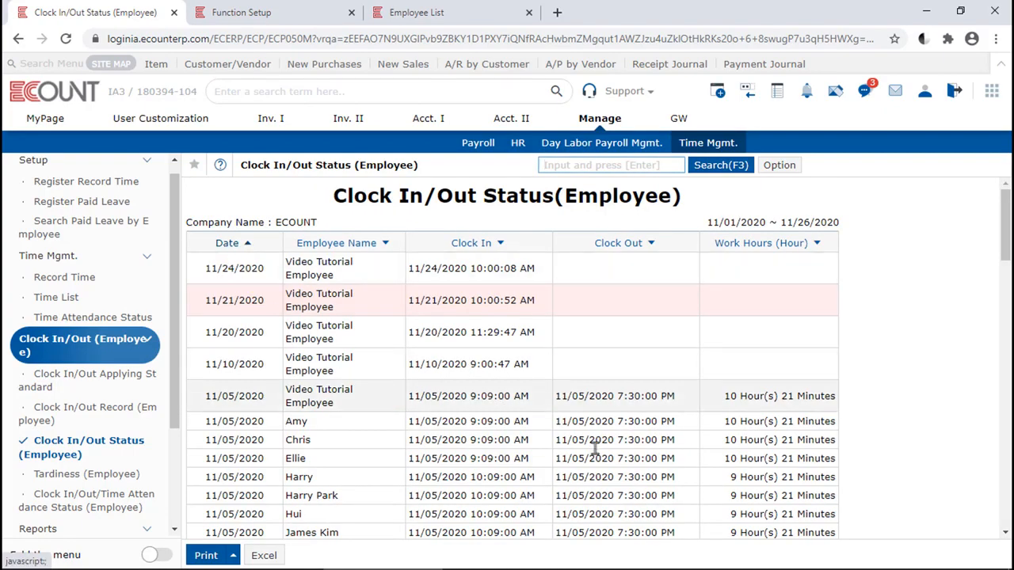
scroll(979, 358, "down", 5)
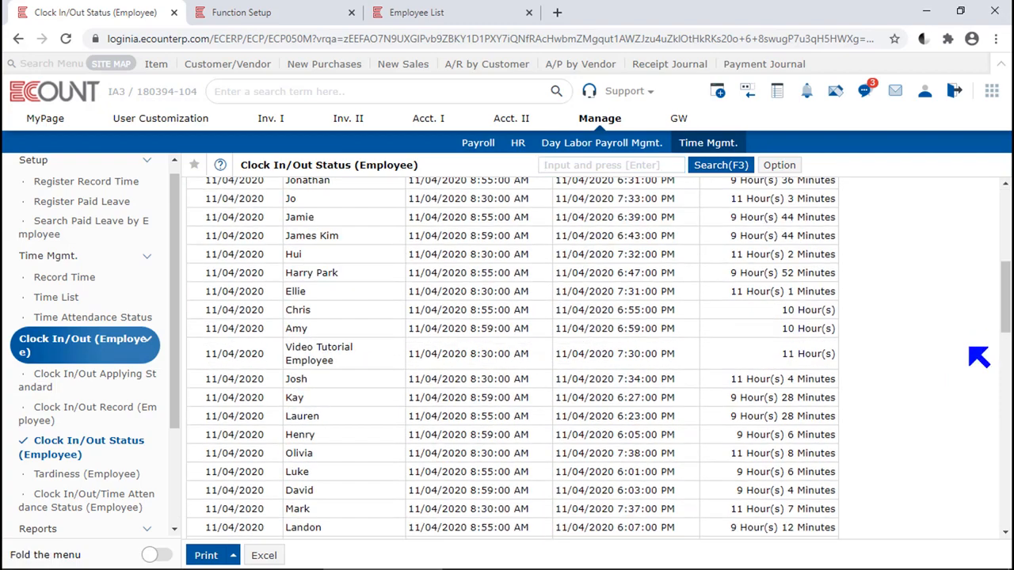
- Filter the status report to the Marketing department and run the search
left_click(730, 171)
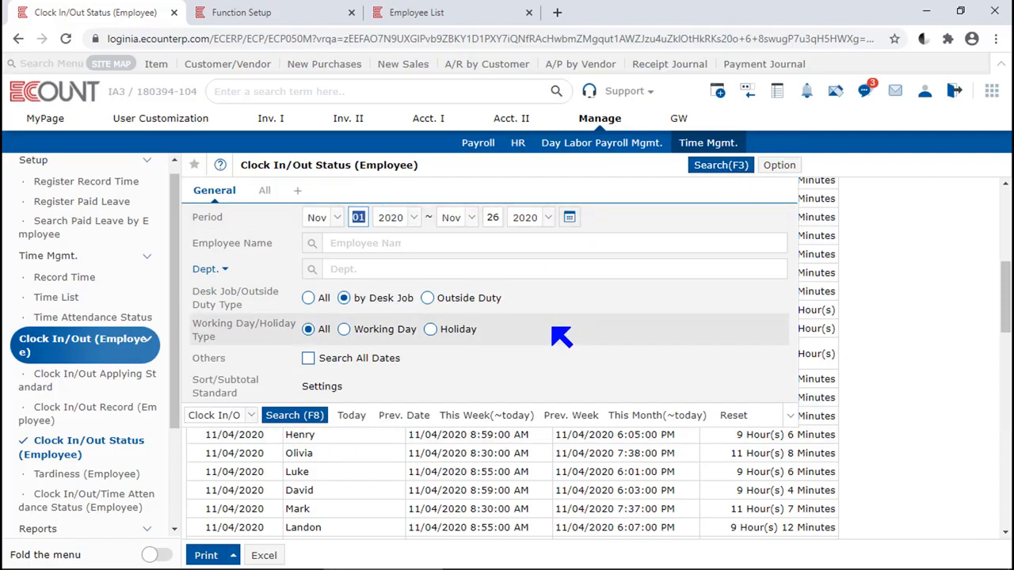
left_click(359, 244)
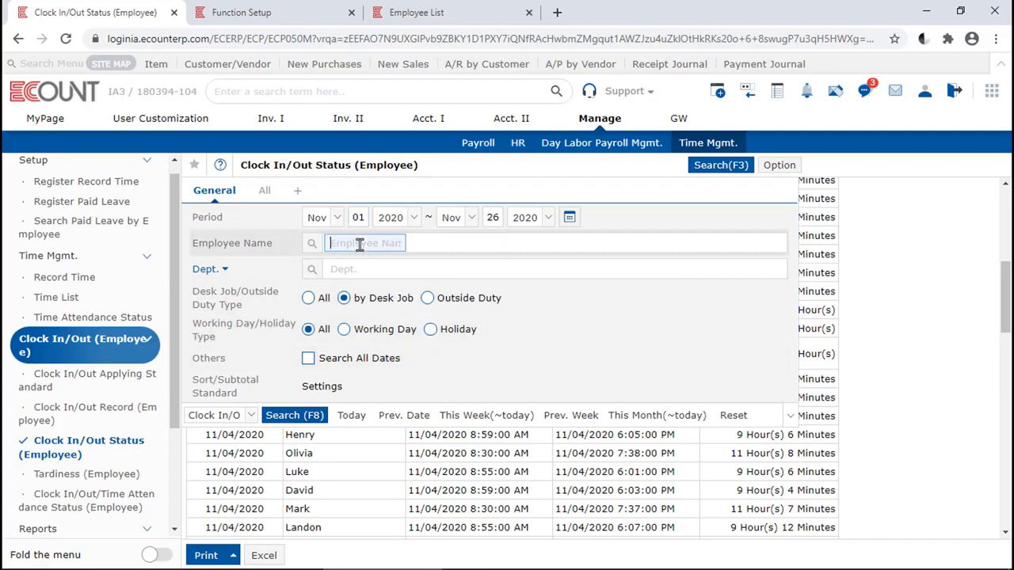
left_click(366, 269)
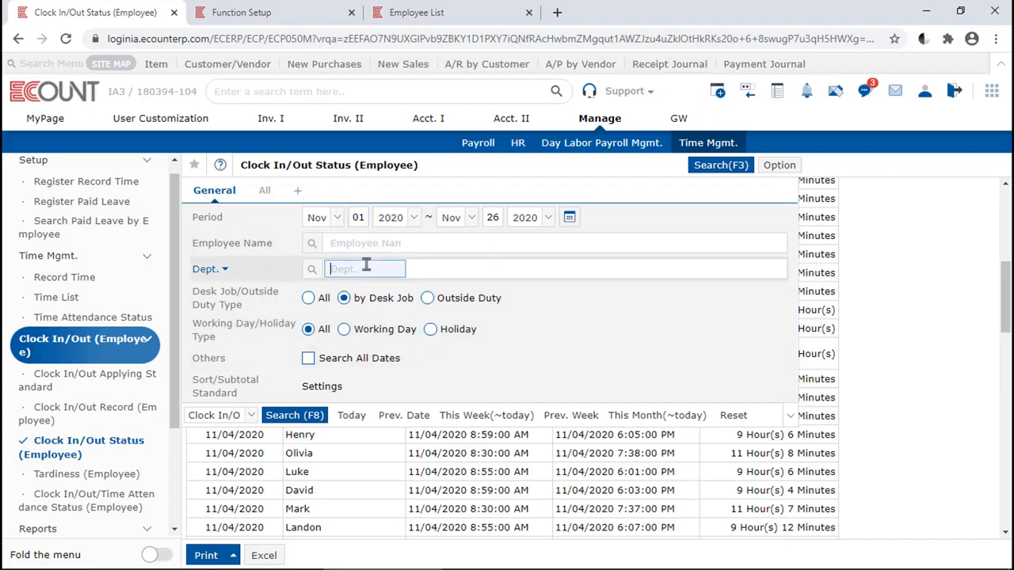
type("mark")
key("Return")
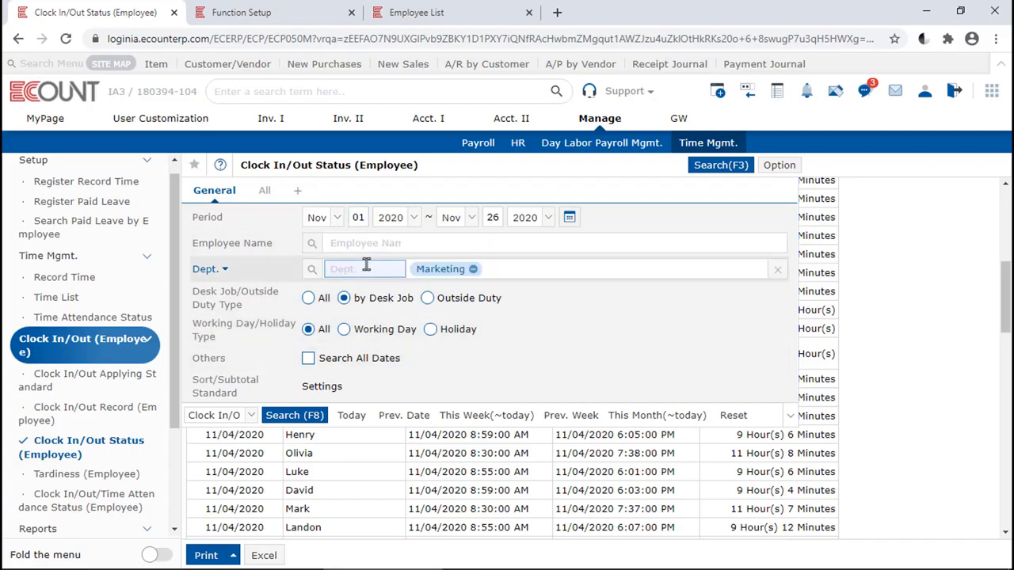
key("F8")
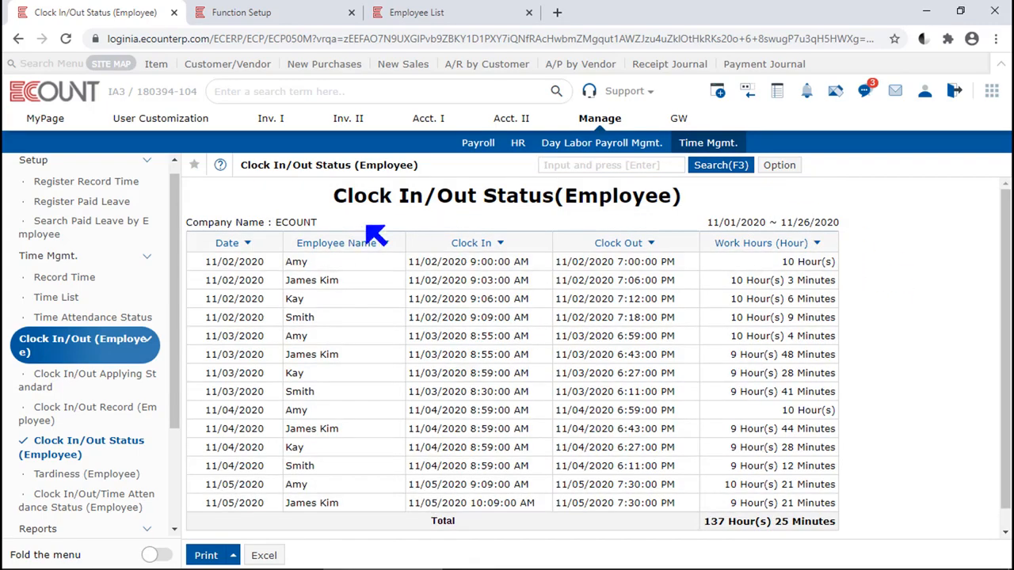
- Remove the Marketing department filter and search the report for Outside Duty records
left_click(719, 168)
left_click(473, 269)
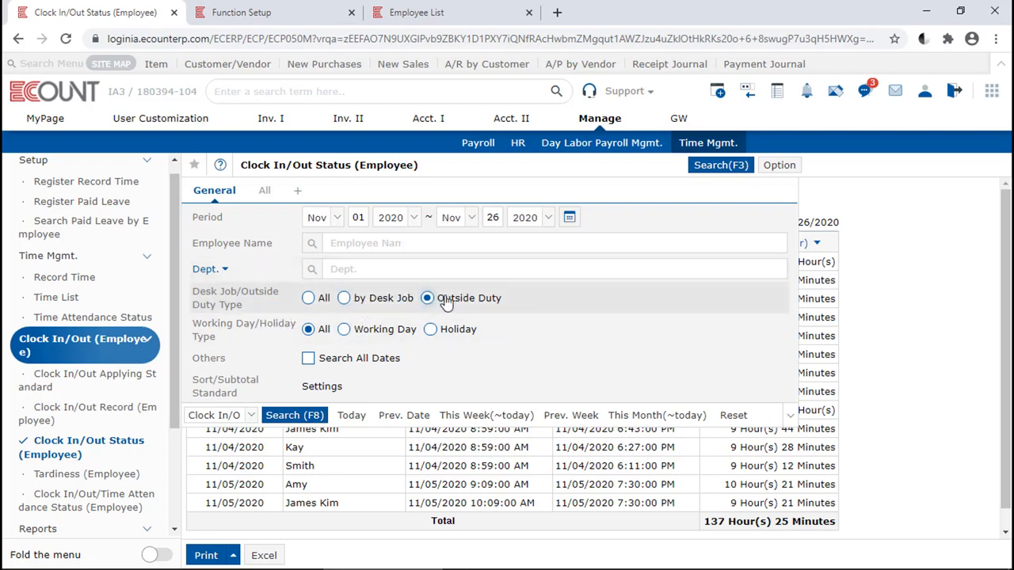
left_click(294, 415)
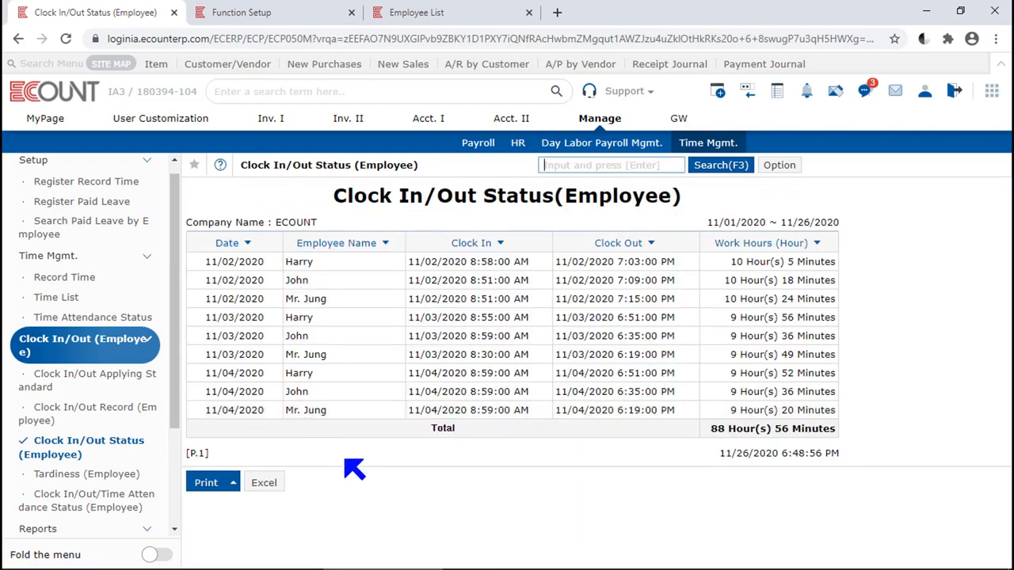
left_click(941, 304)
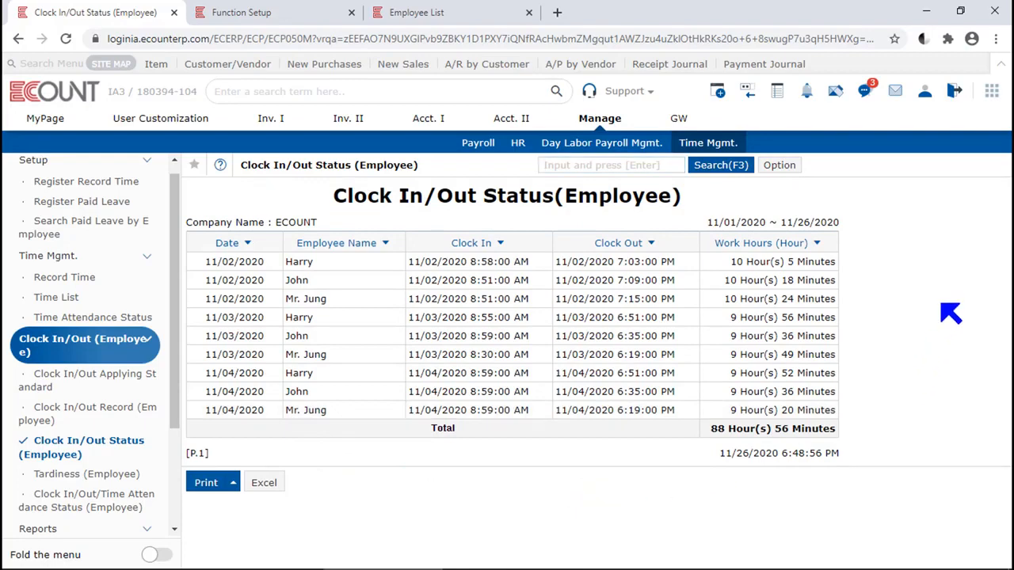
- Set the report's Desk Job/Outside Duty Type search condition to All
left_click(717, 167)
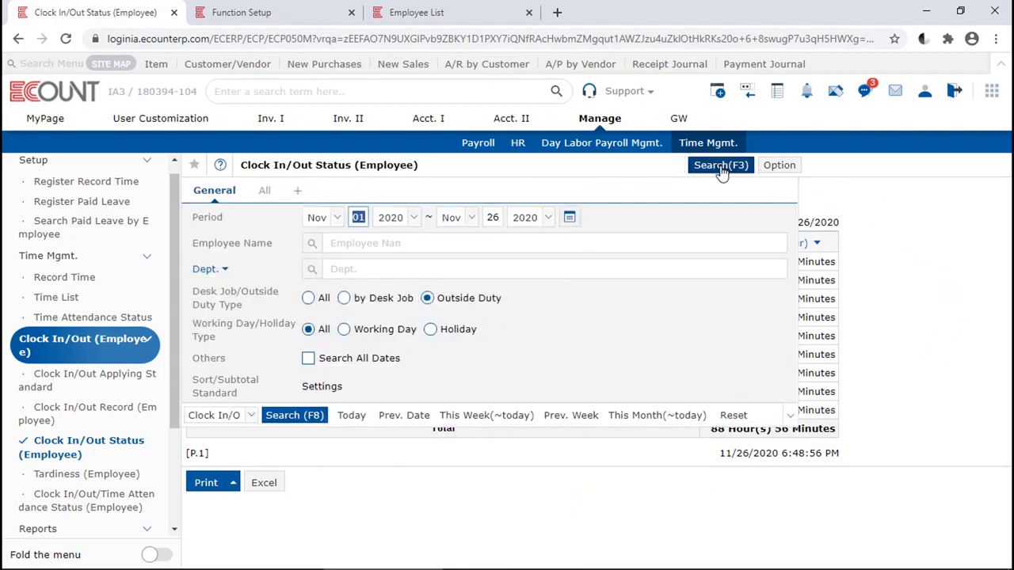
left_click(308, 299)
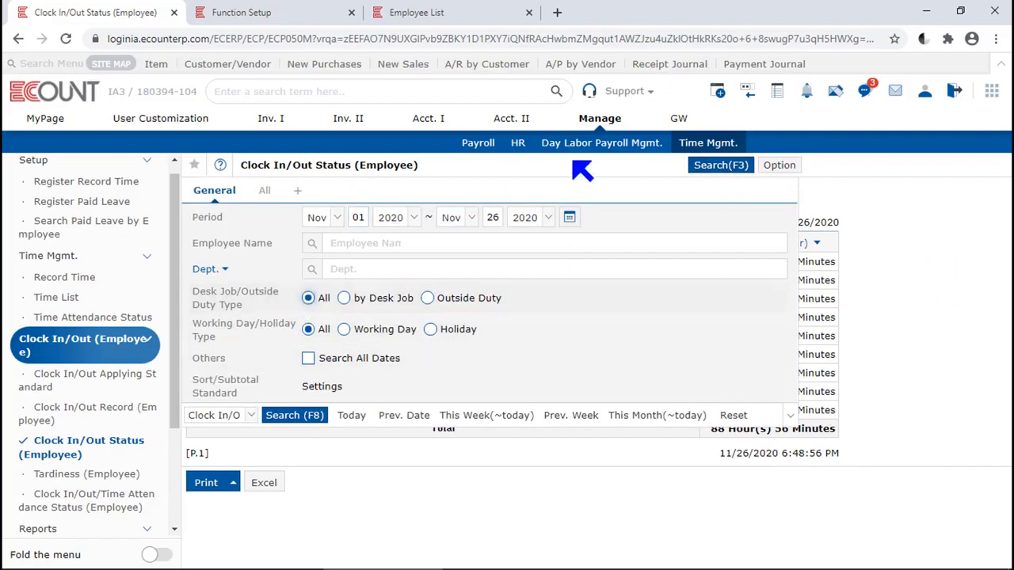
left_click(716, 172)
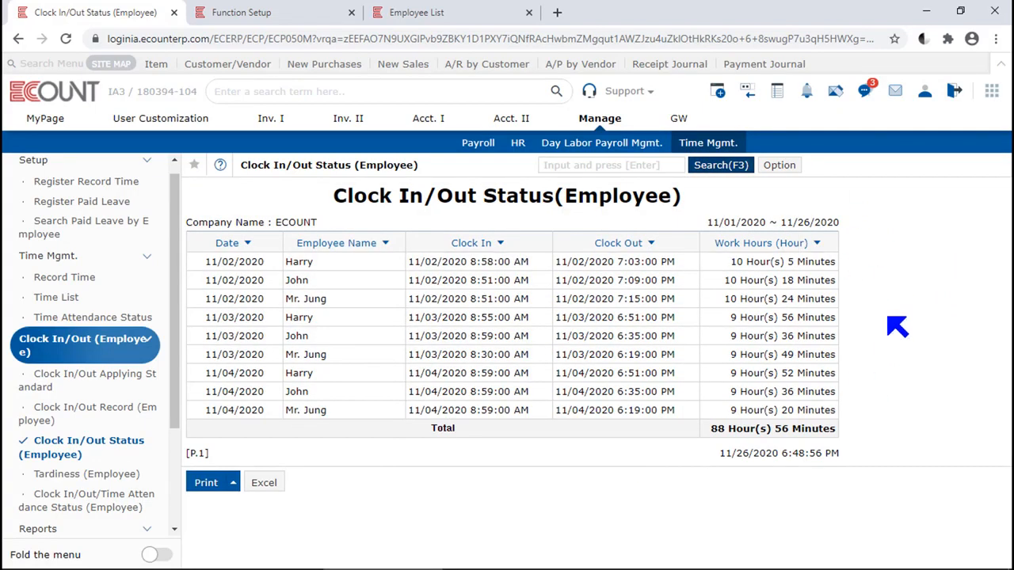
- Run the report search with the Video template and view its lateness column
left_click(780, 165)
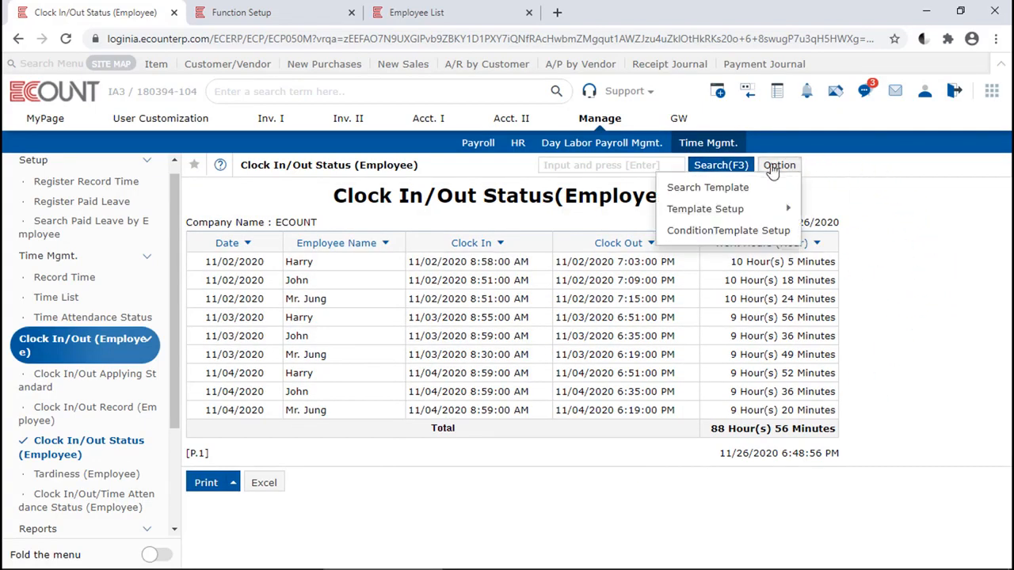
mouse_move(757, 217)
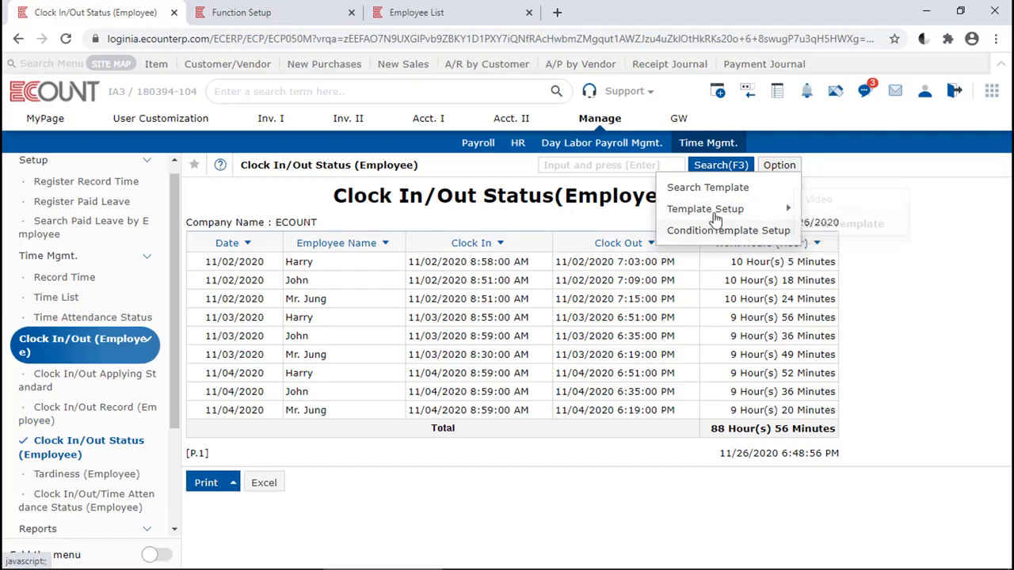
left_click(710, 168)
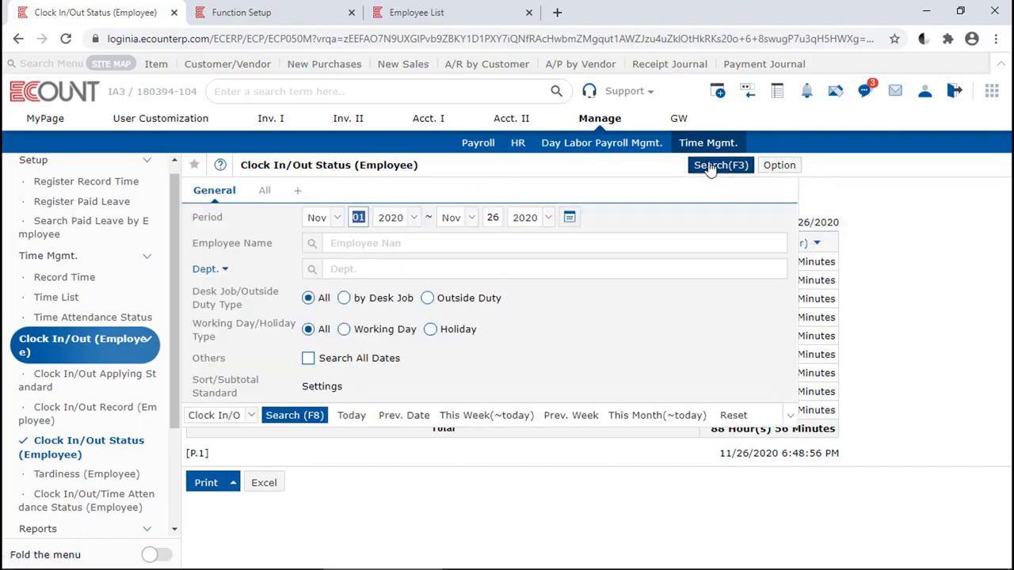
left_click(214, 416)
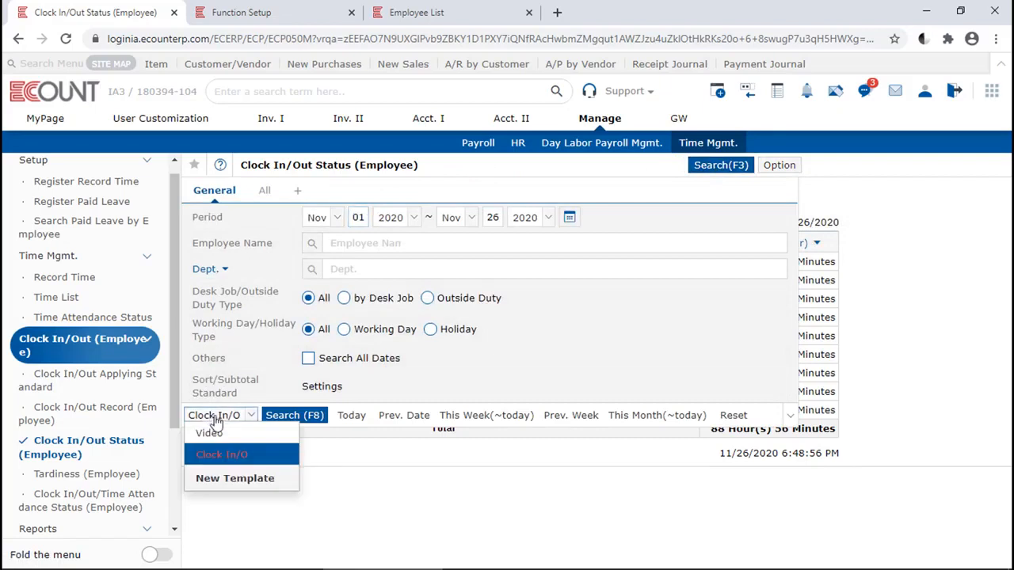
left_click(243, 434)
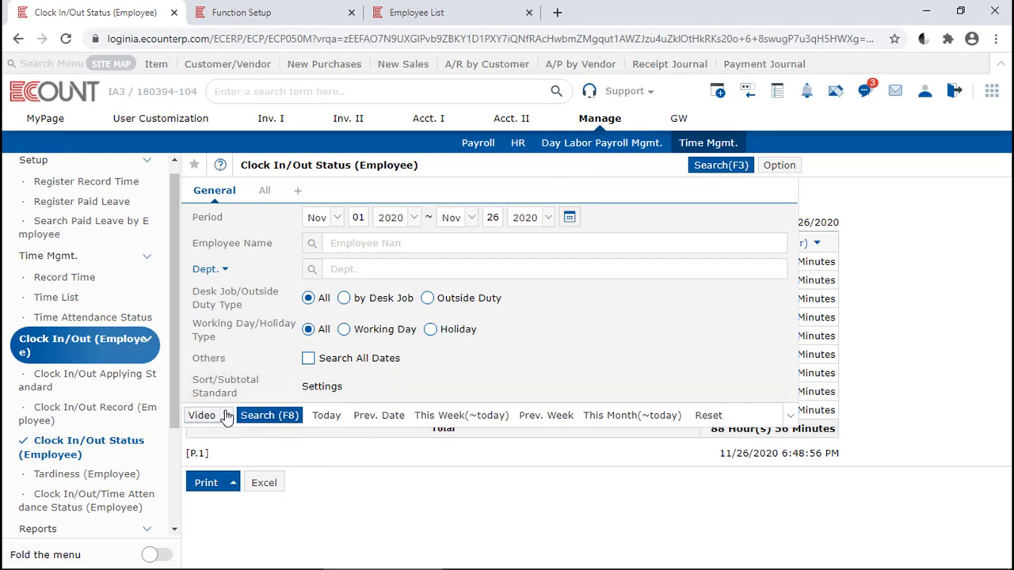
left_click(268, 417)
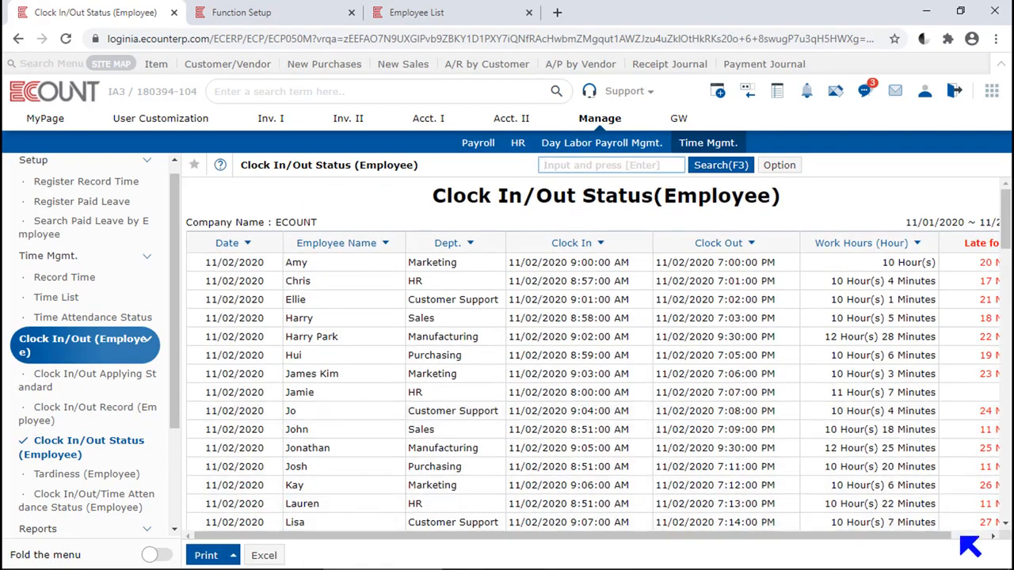
scroll(970, 547, "right", 1)
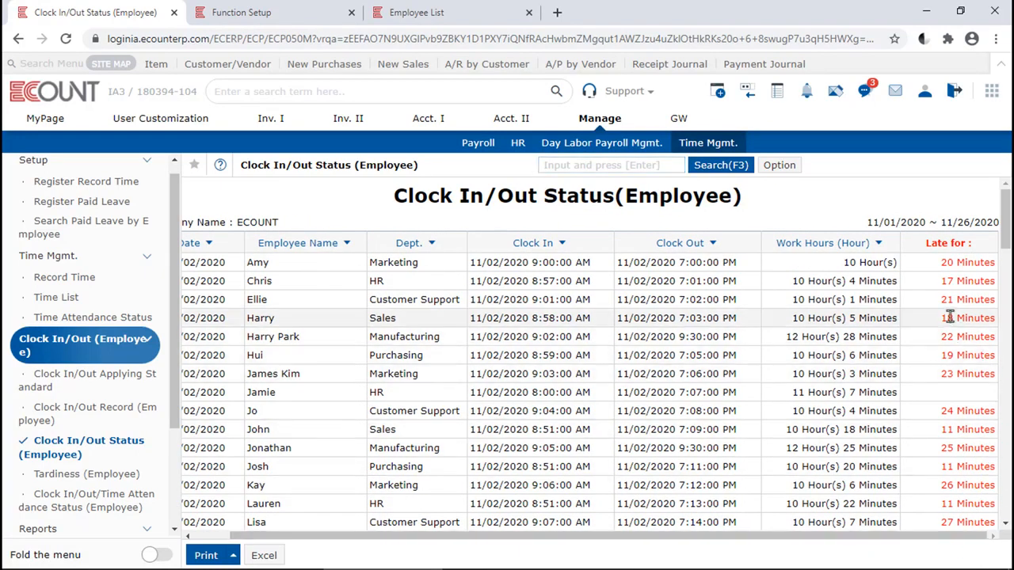
- Open the template setup for the Video template and bring its lateness column into view
left_click(779, 166)
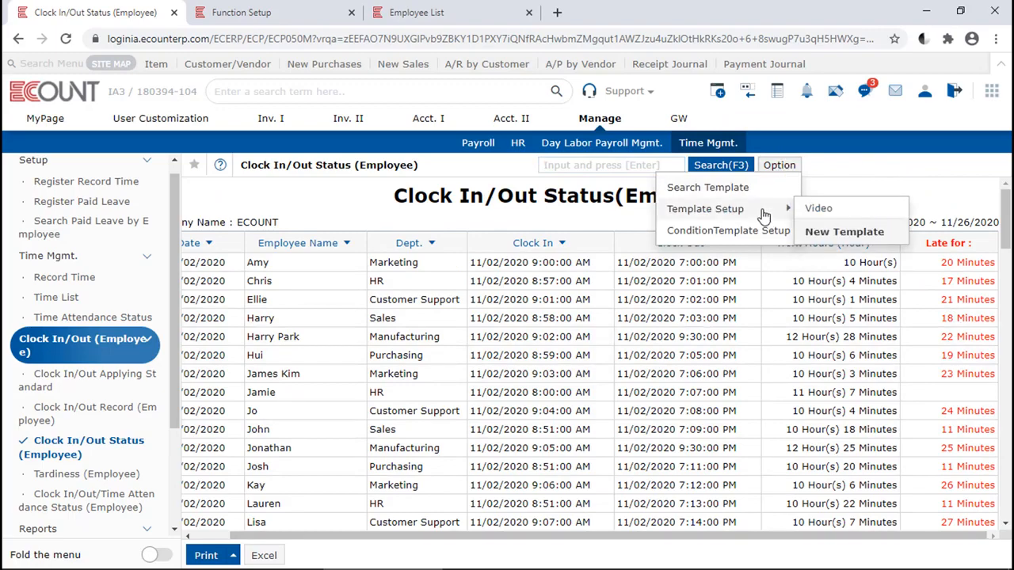
left_click(821, 231)
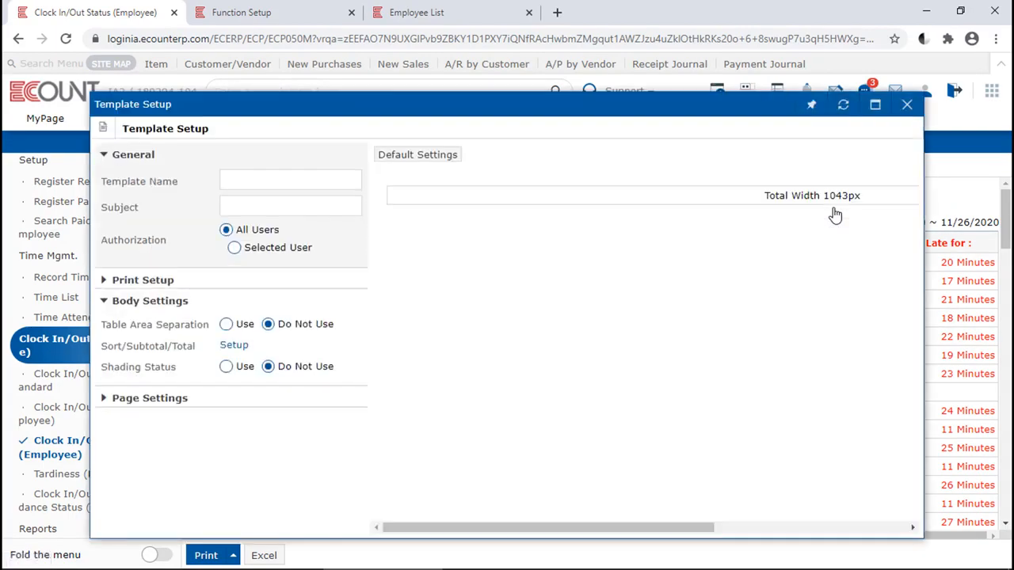
left_click(887, 488)
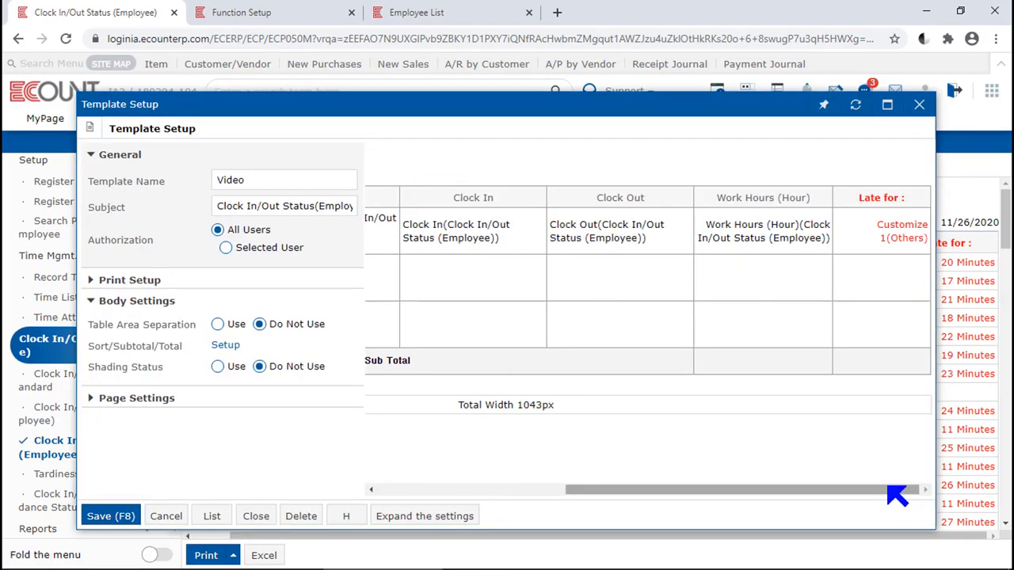
- Examine the fields that can be added at the "Late for :" column, and close the list without adding any
left_click(886, 198)
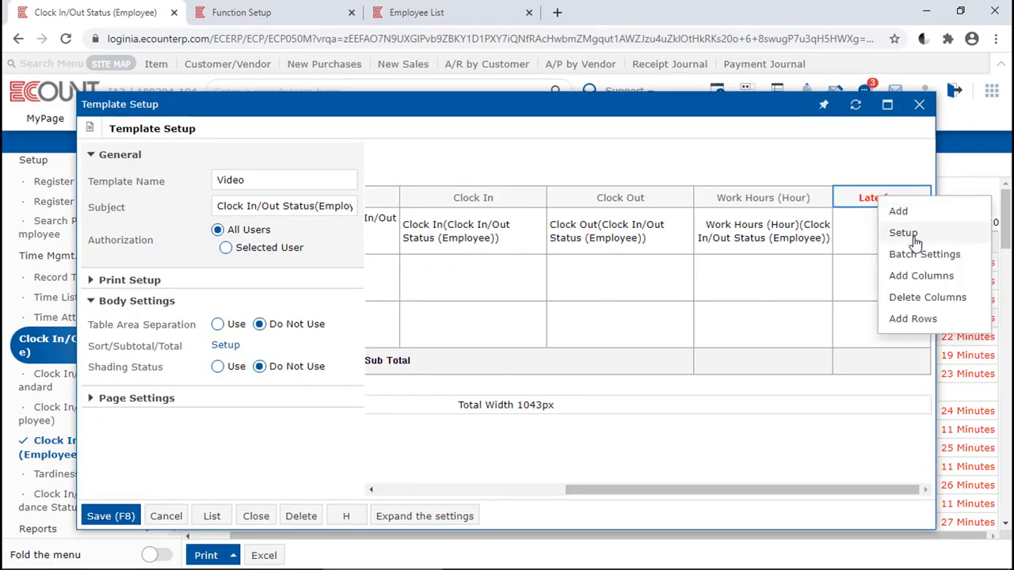
left_click(912, 212)
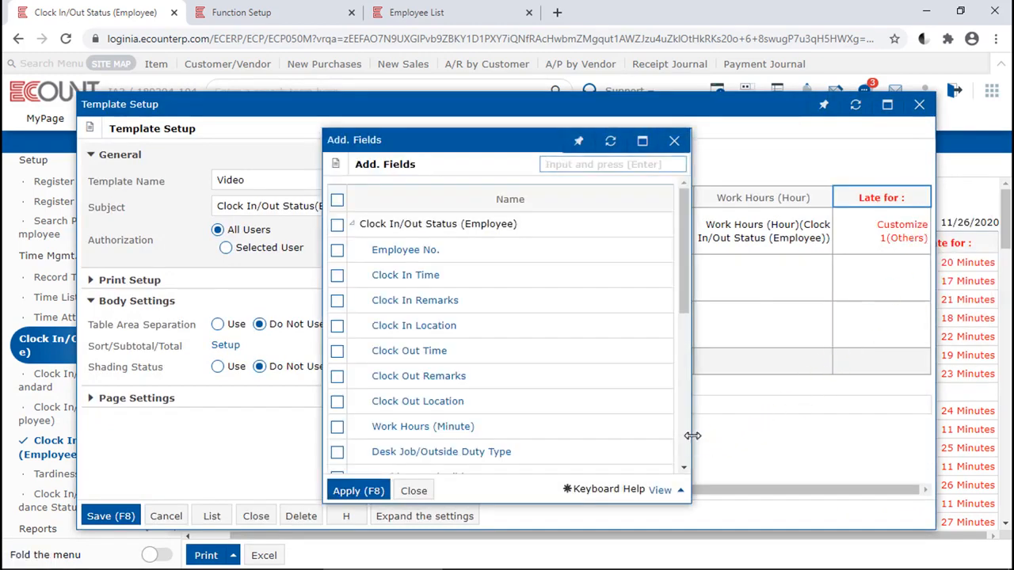
scroll(690, 439, "down", 5)
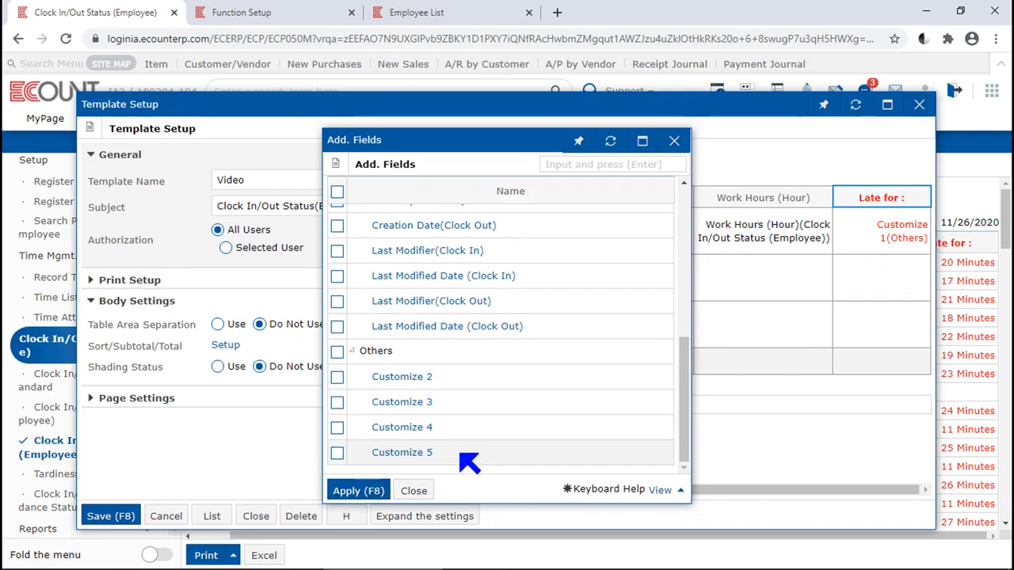
left_click(415, 492)
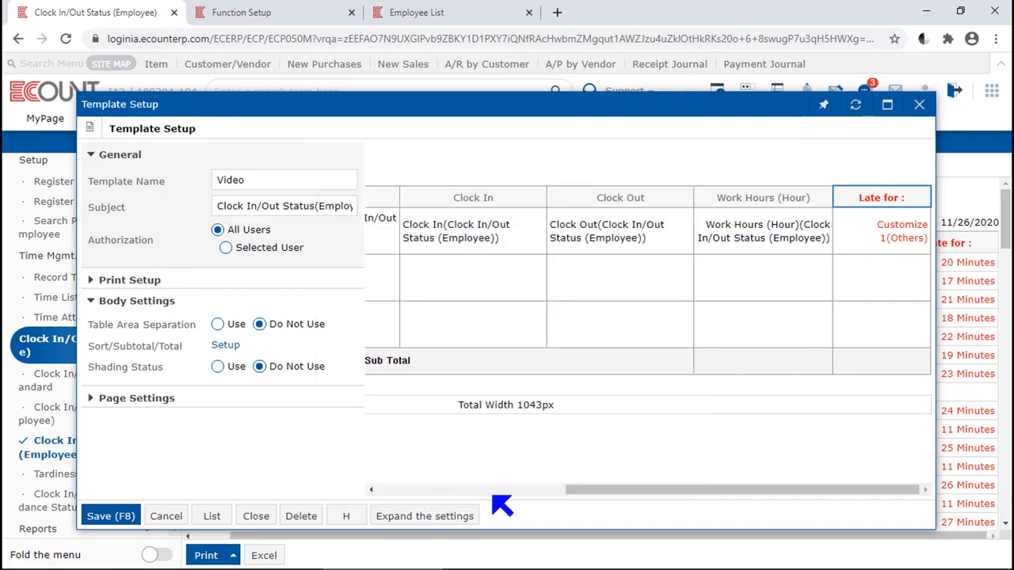
- Examine the IF condition, true and false formulas of Customize 1 behind the "Late for :" column, and close the template setup without saving
left_click(896, 201)
left_click(939, 233)
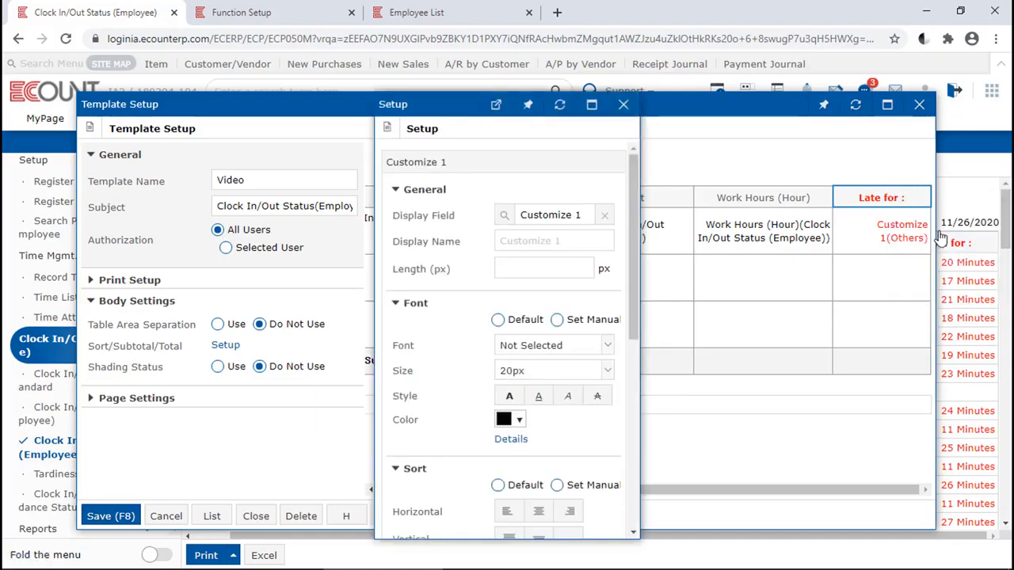
scroll(550, 471, "down", 5)
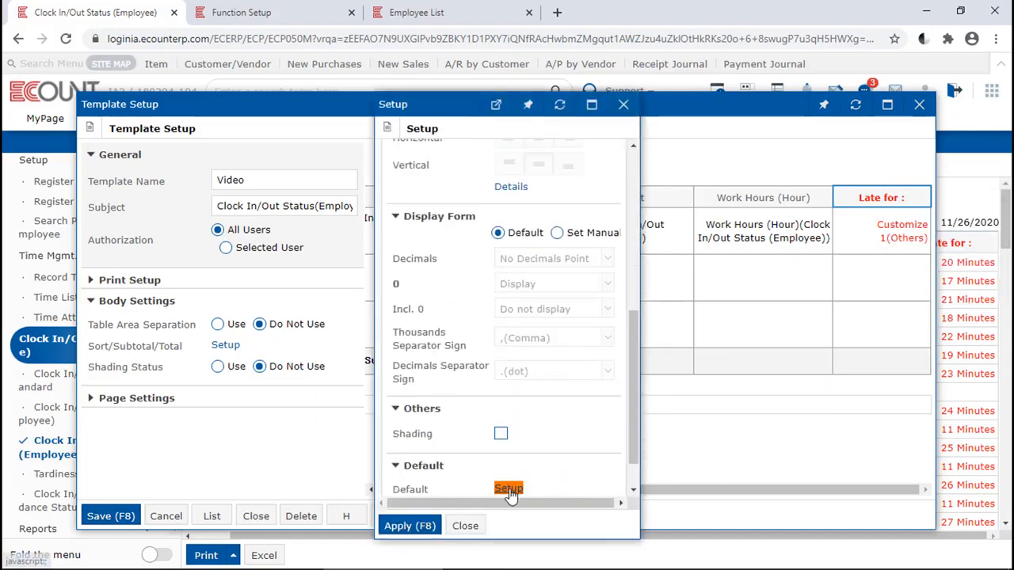
left_click(508, 488)
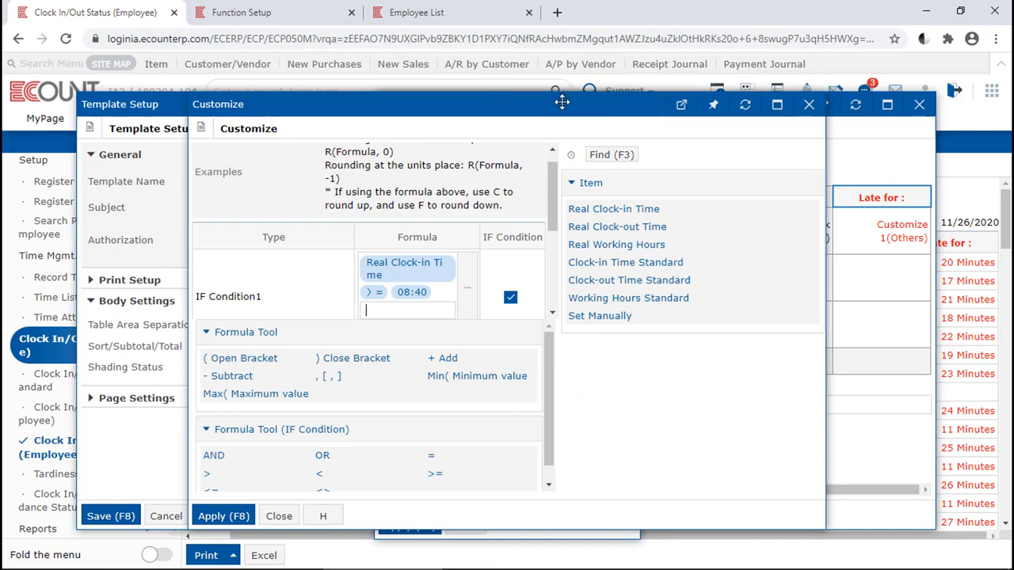
left_click_drag(562, 100, 398, 52)
left_click_drag(659, 480, 807, 545)
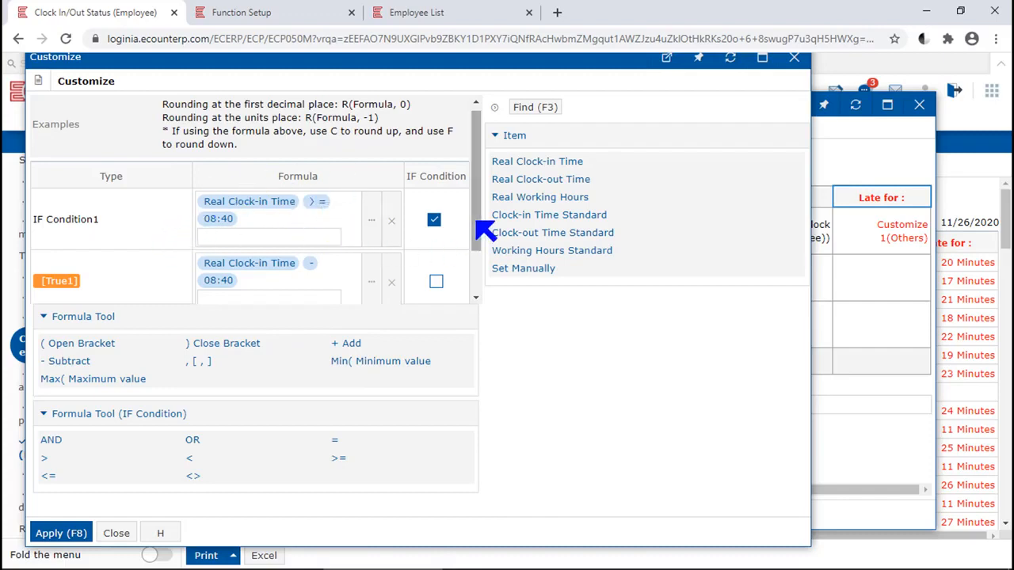
left_click_drag(475, 218, 471, 278)
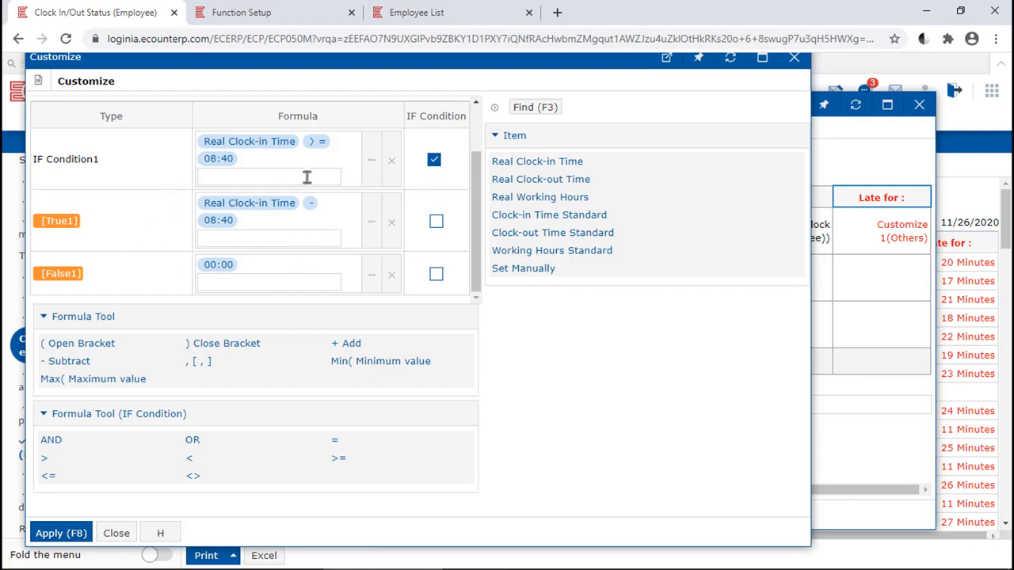
left_click(793, 57)
left_click(623, 103)
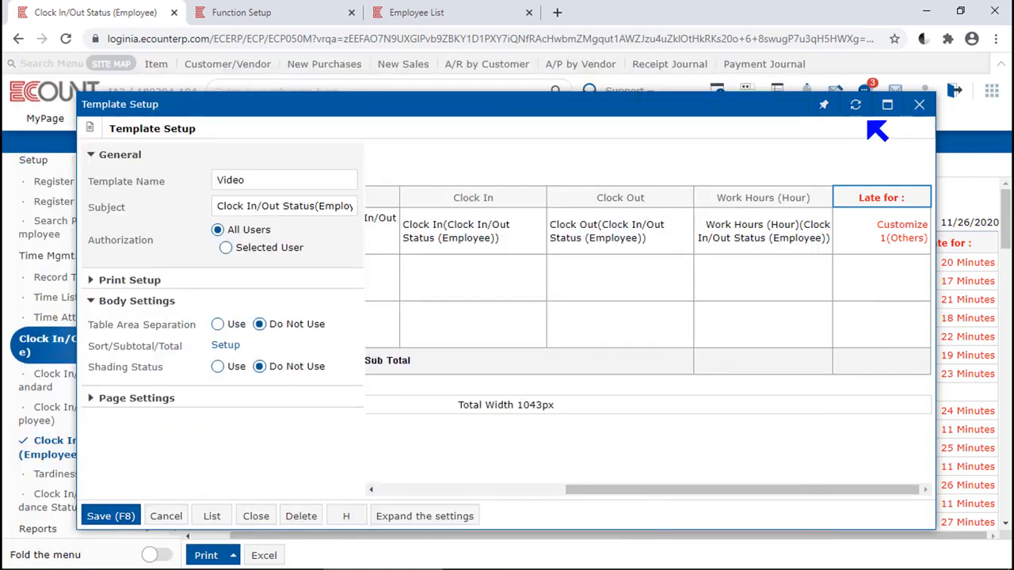
left_click(919, 104)
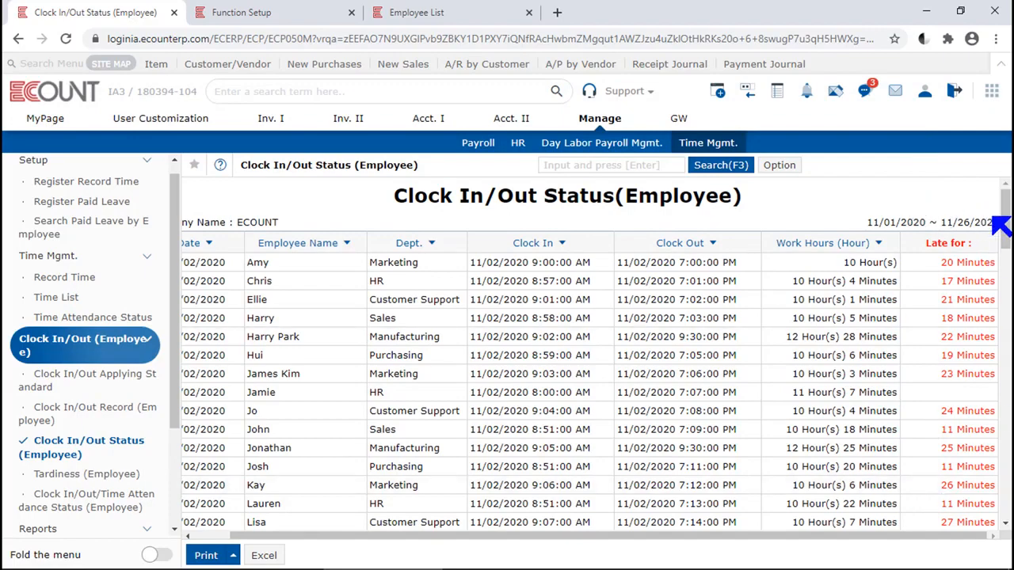
- Look through the "Late for :" column across the days of the Clock In/Out Status (Employee) report
scroll(957, 483, "down", 4)
scroll(956, 483, "down", 4)
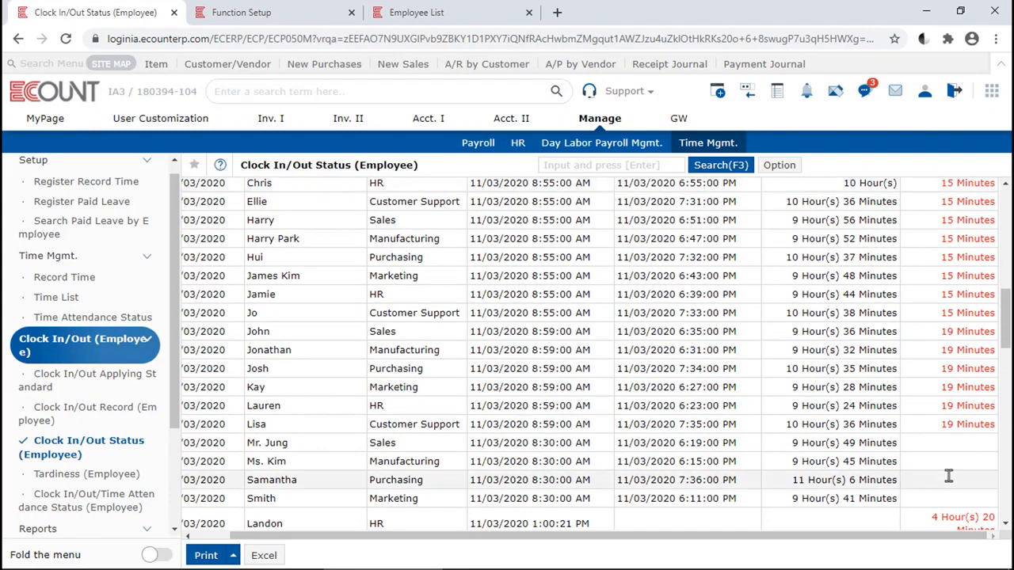
scroll(948, 475, "down", 4)
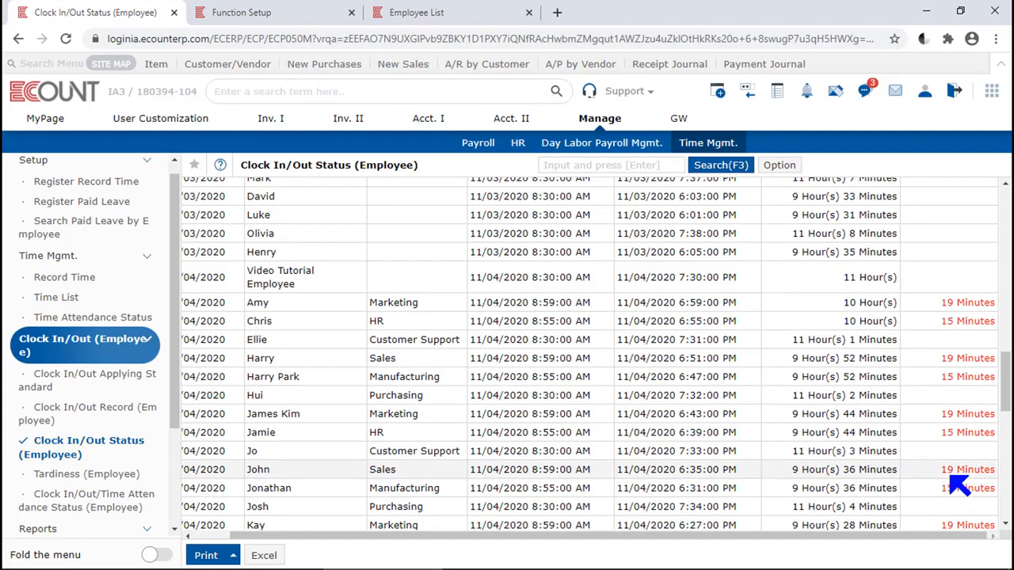
left_click_drag(1007, 385, 1008, 174)
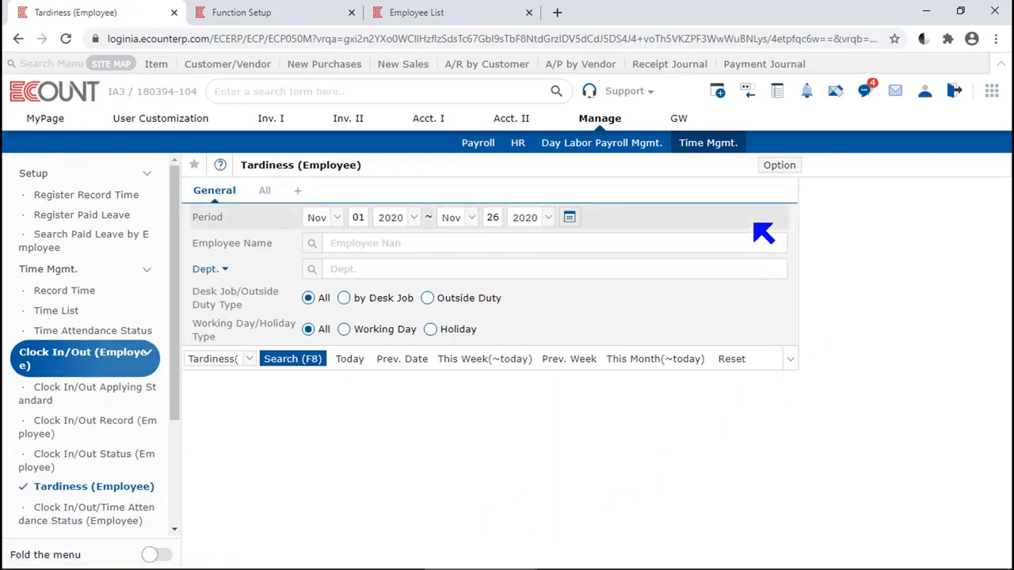
- Run the Tardiness (Employee) report for 11/01/2020 to 11/26/2020 with all duty and day types
left_click(290, 359)
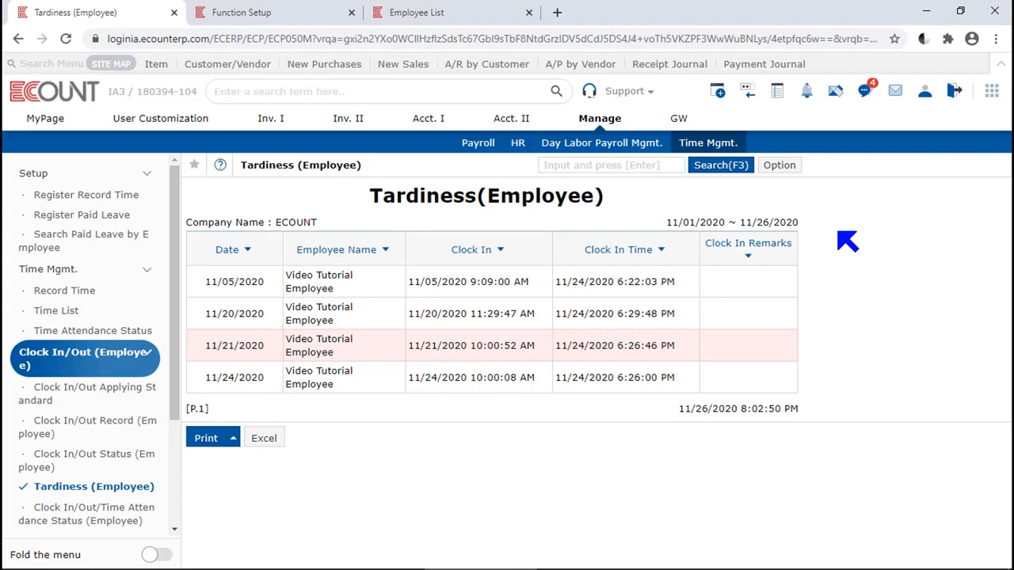
- In Function Setup, inspect the Working Time List and its blank registration form, and close the form without registering anything
left_click(279, 12)
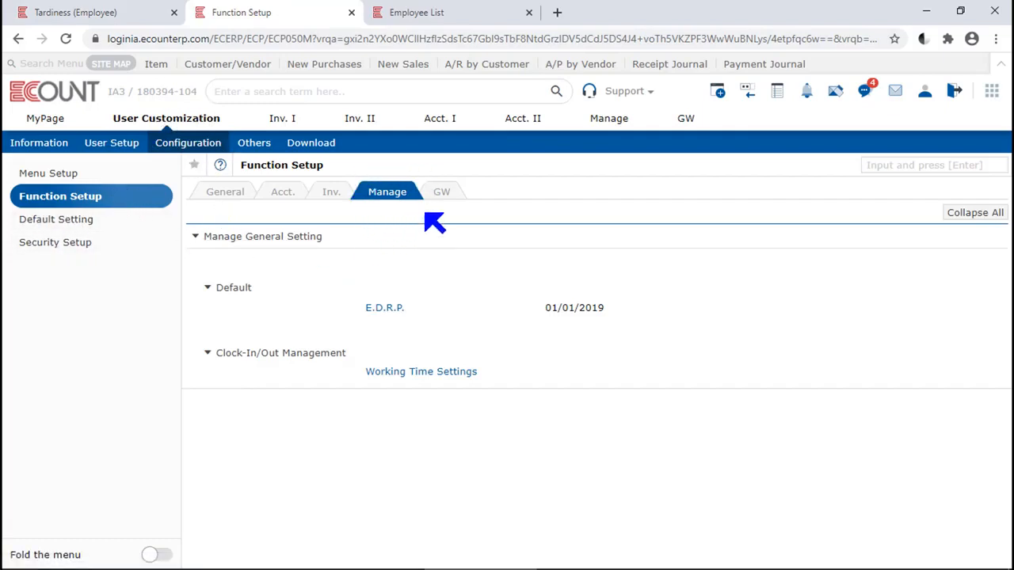
left_click(448, 375)
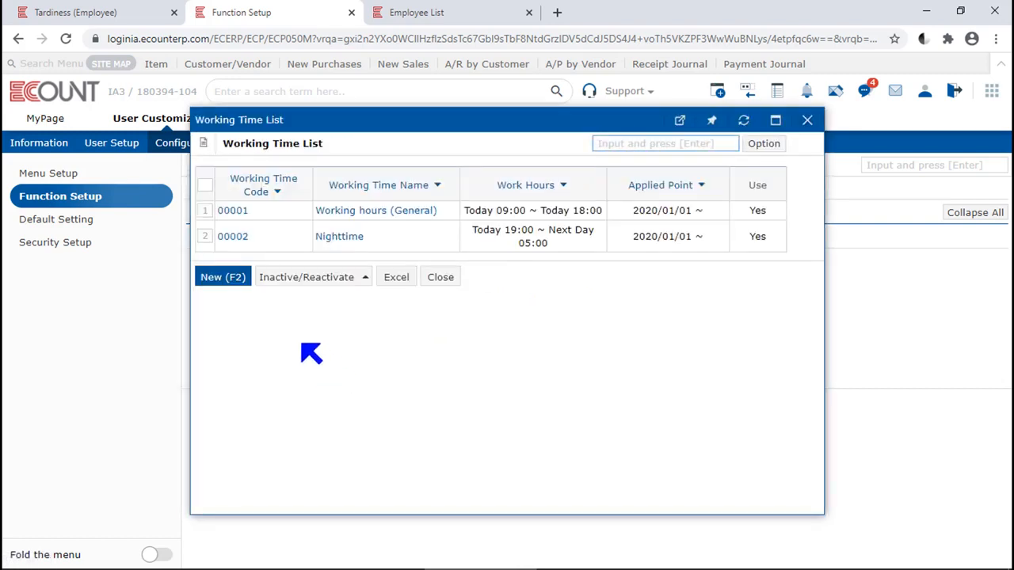
left_click(226, 277)
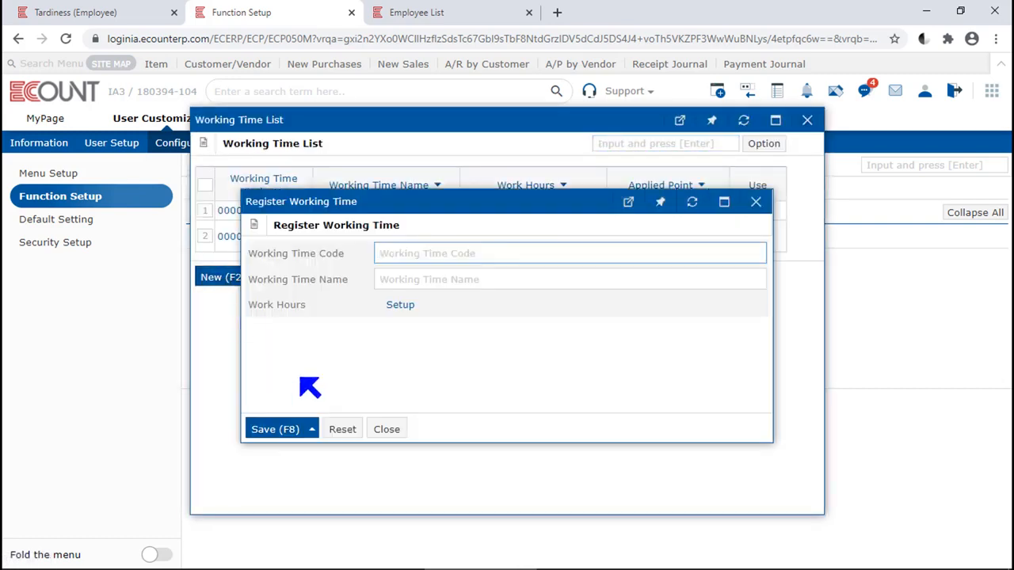
left_click(591, 354)
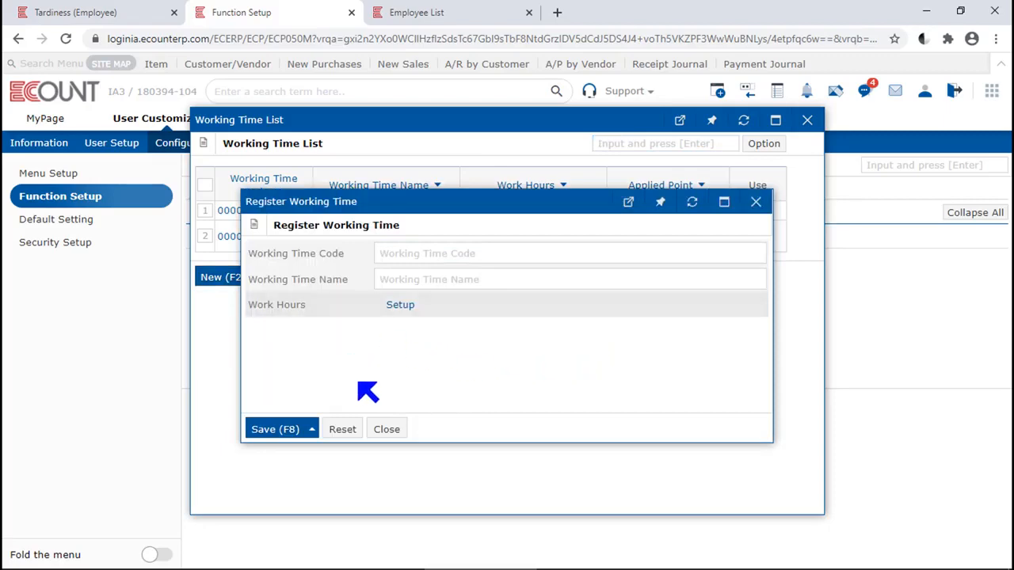
left_click(386, 429)
- From the Employee List, open Video Tutorial Employee's work hours settings for the entry applied from 2020/07/01
left_click(433, 17)
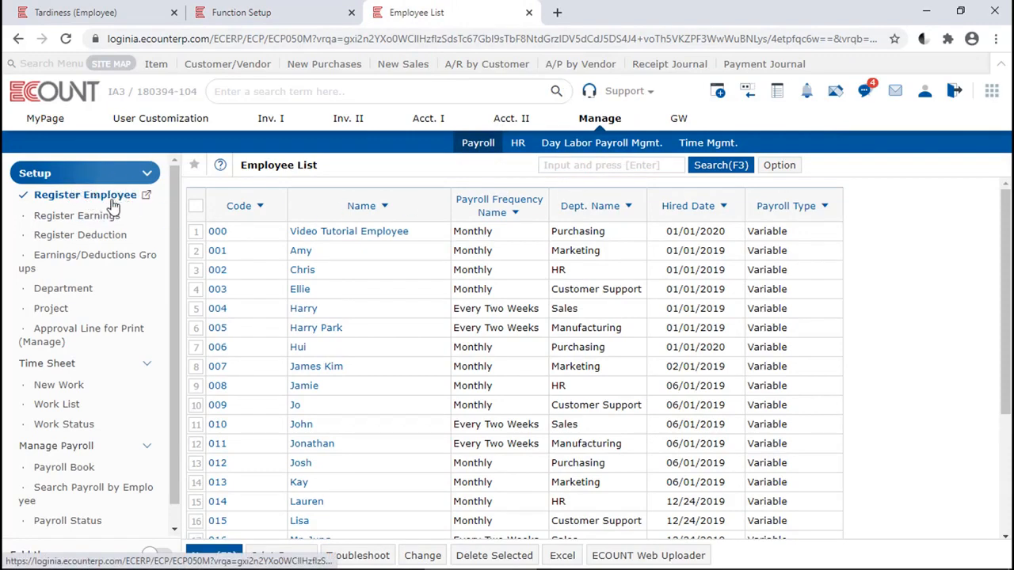
left_click(385, 235)
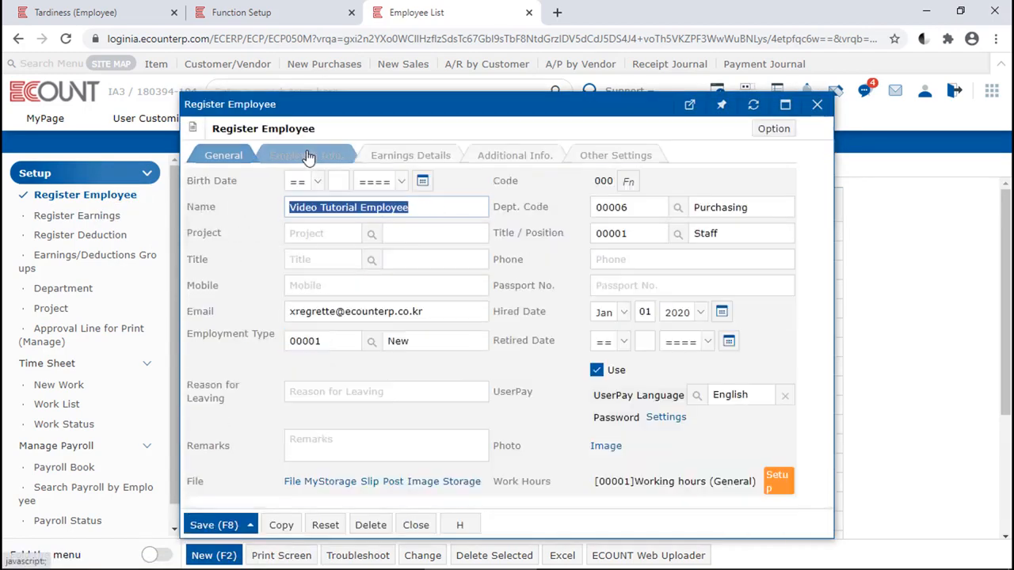
left_click(308, 156)
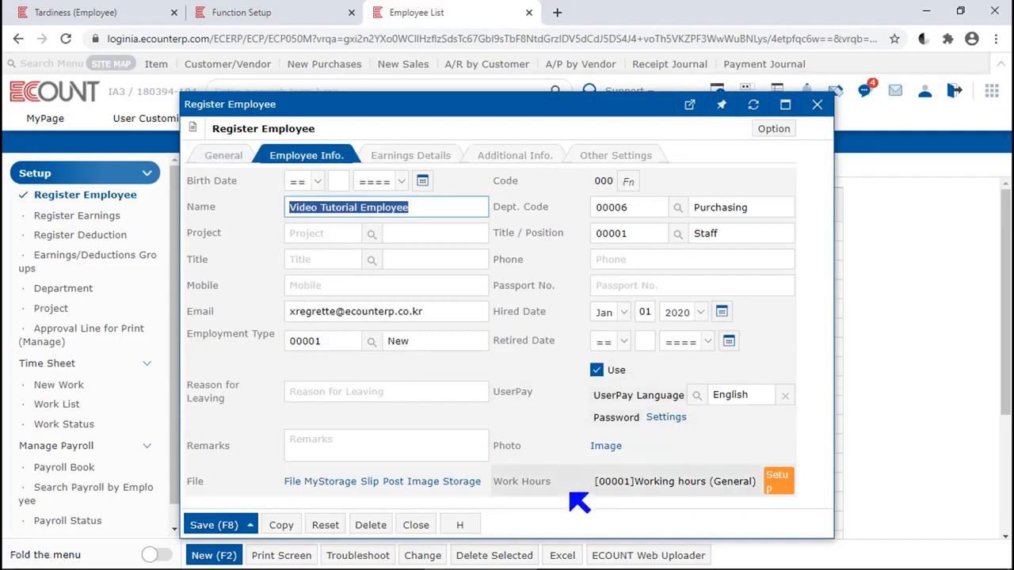
left_click(775, 482)
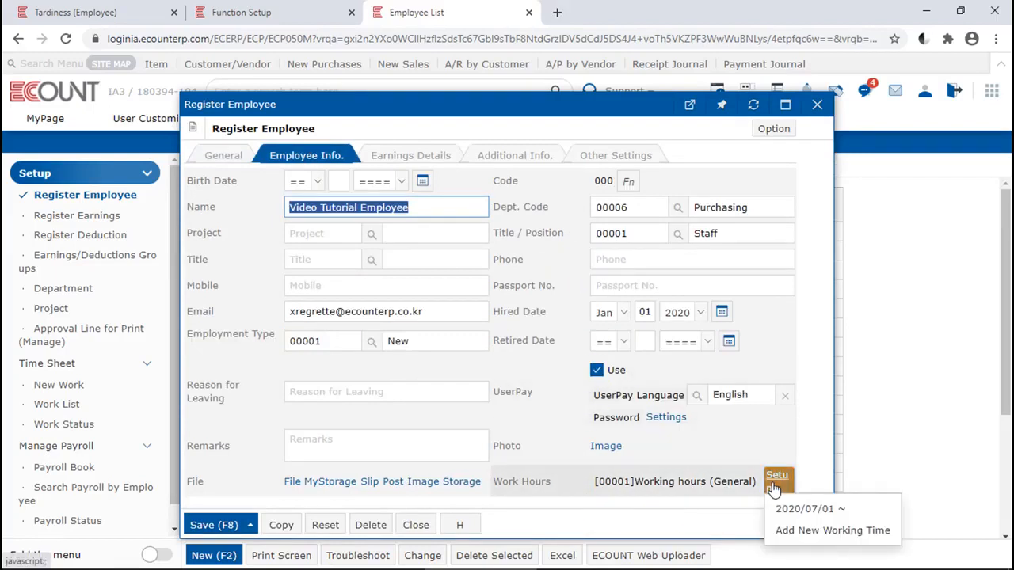
left_click(861, 510)
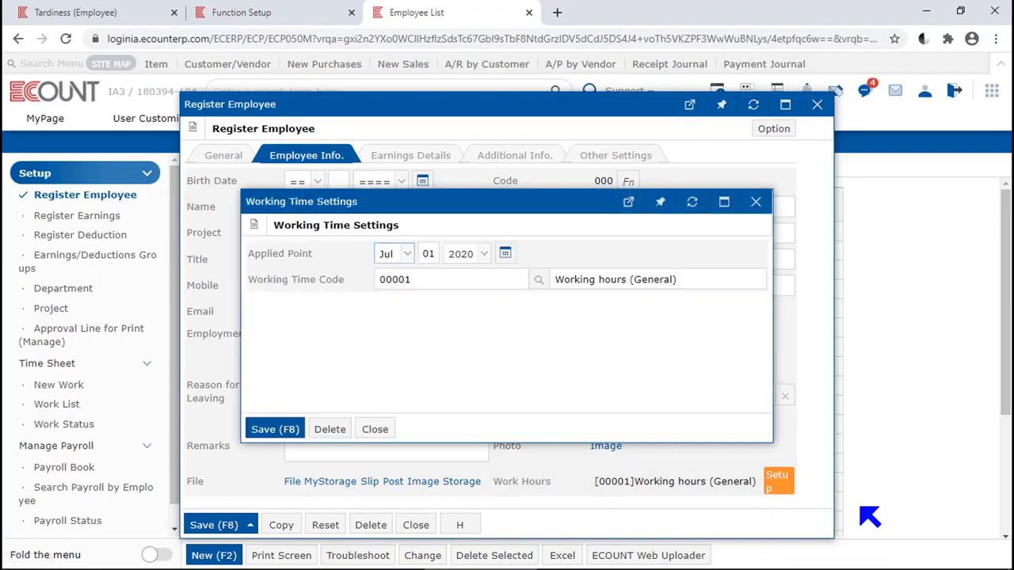
- Check the working time code and applied date choices, and save the working time settings and employee record with the existing values
left_click(538, 282)
left_click(554, 198)
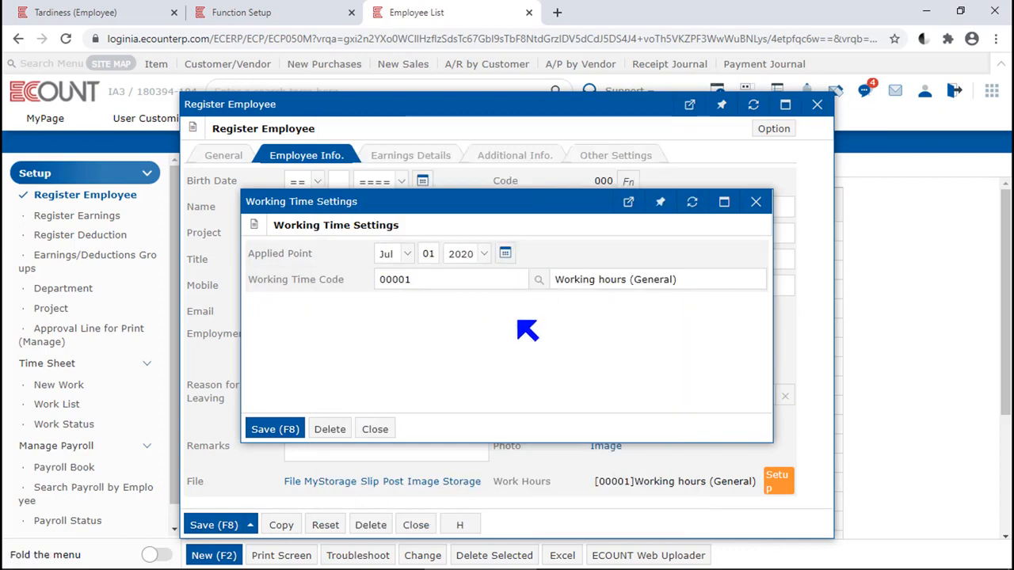
left_click(504, 252)
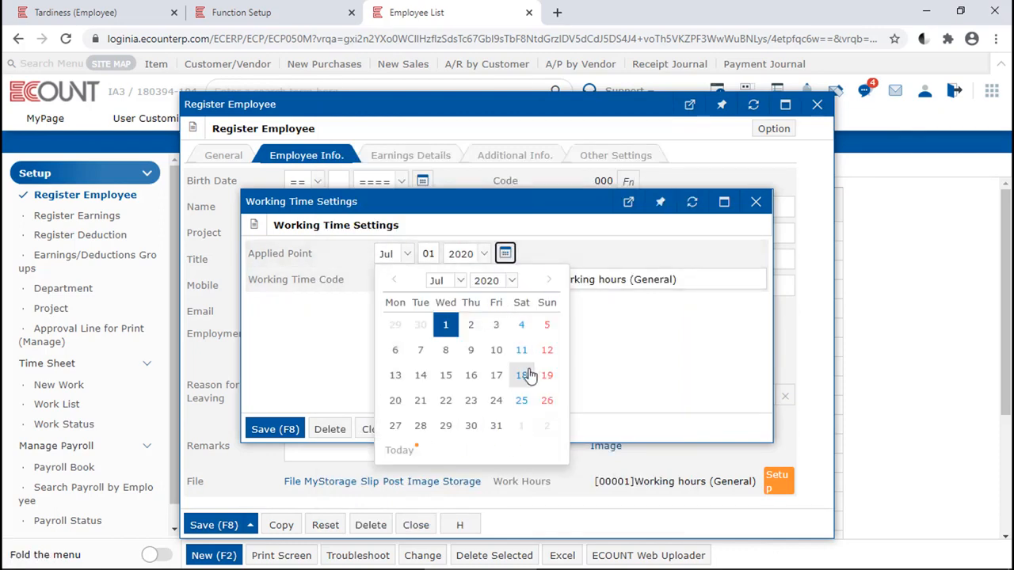
left_click(262, 428)
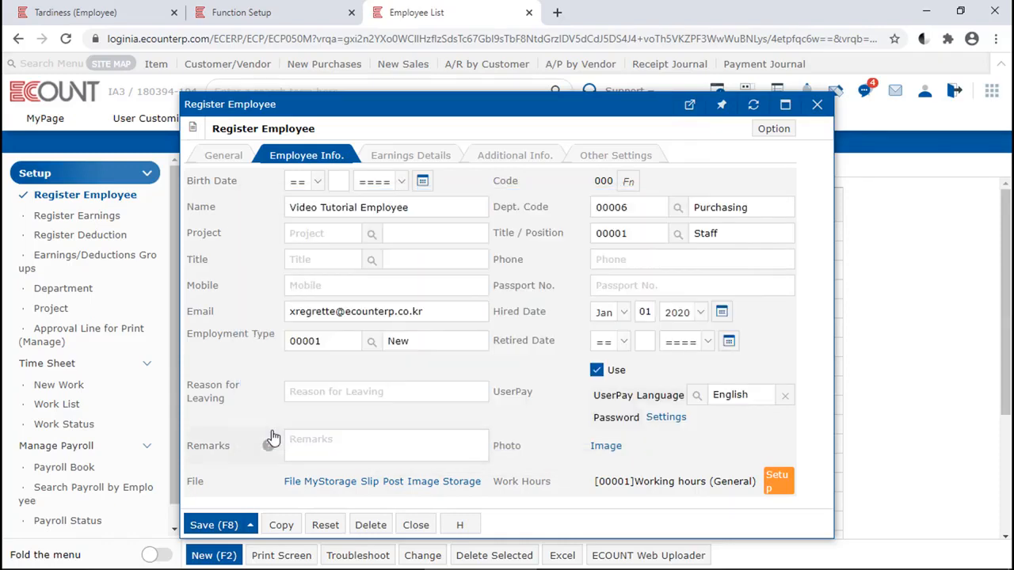
left_click(226, 524)
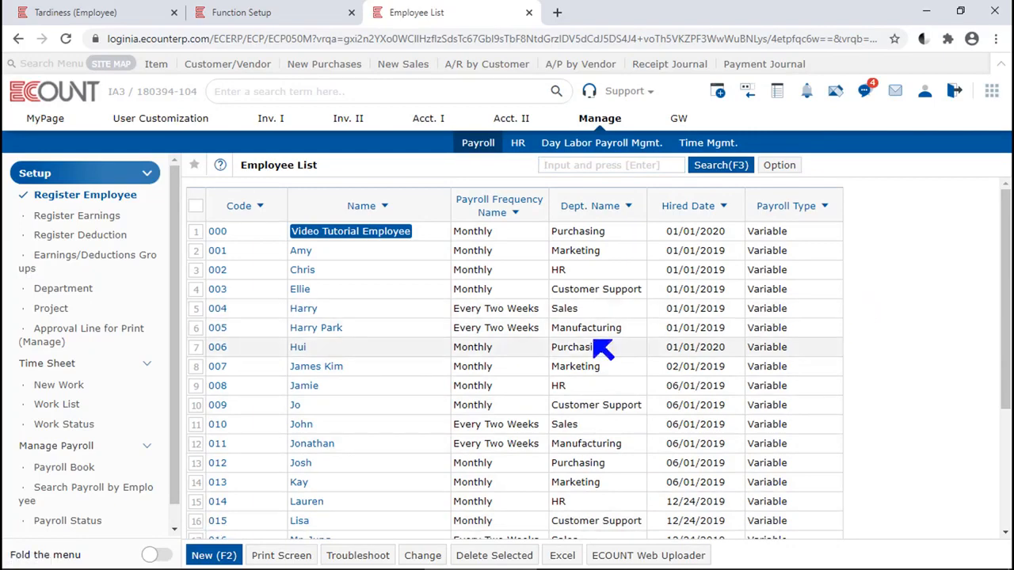
- Return to the Tardiness (Employee) report and rerun its search with the Working Day/Holiday Type set to Working Day
left_click(83, 12)
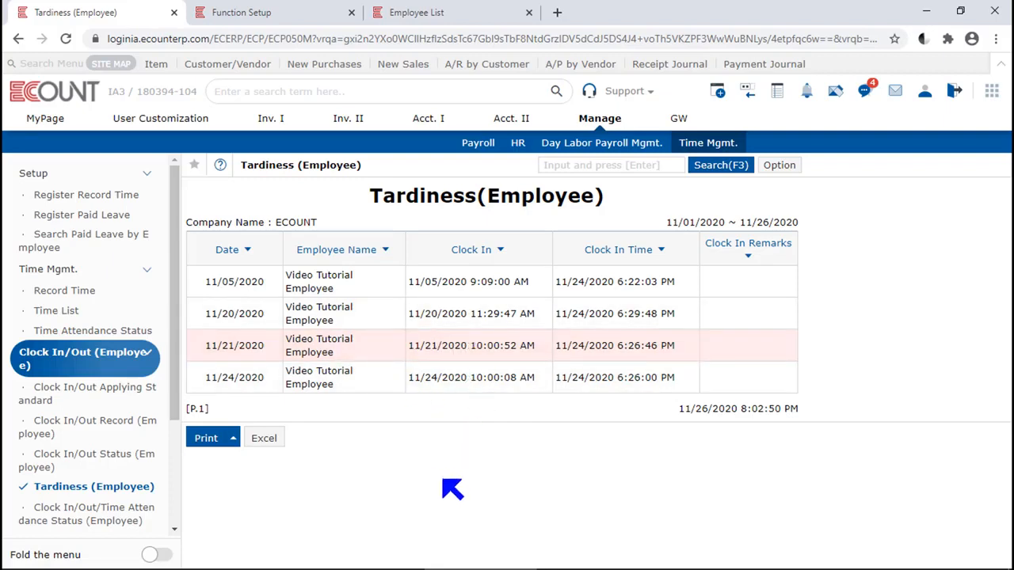
left_click(744, 172)
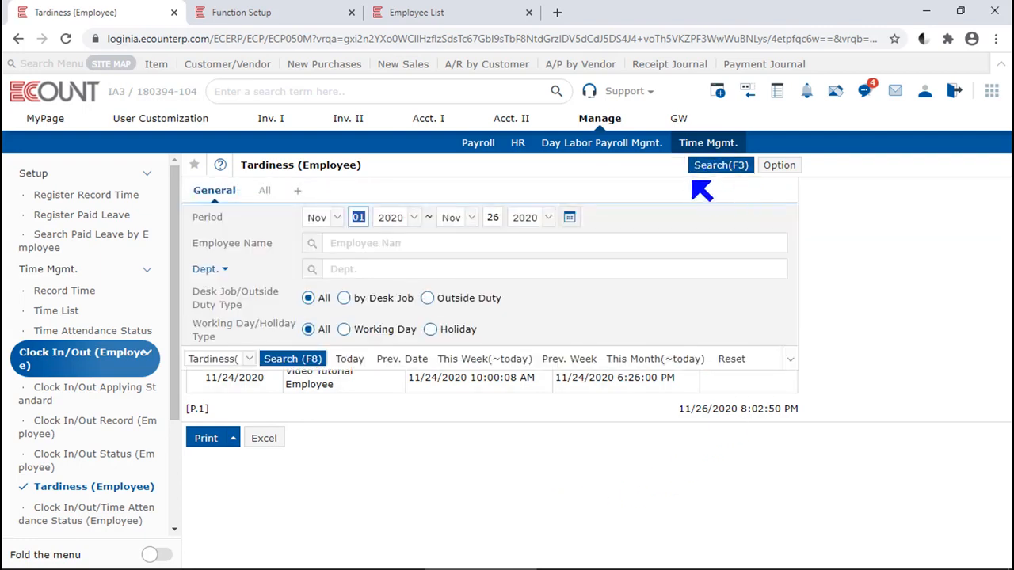
left_click(404, 333)
left_click(292, 359)
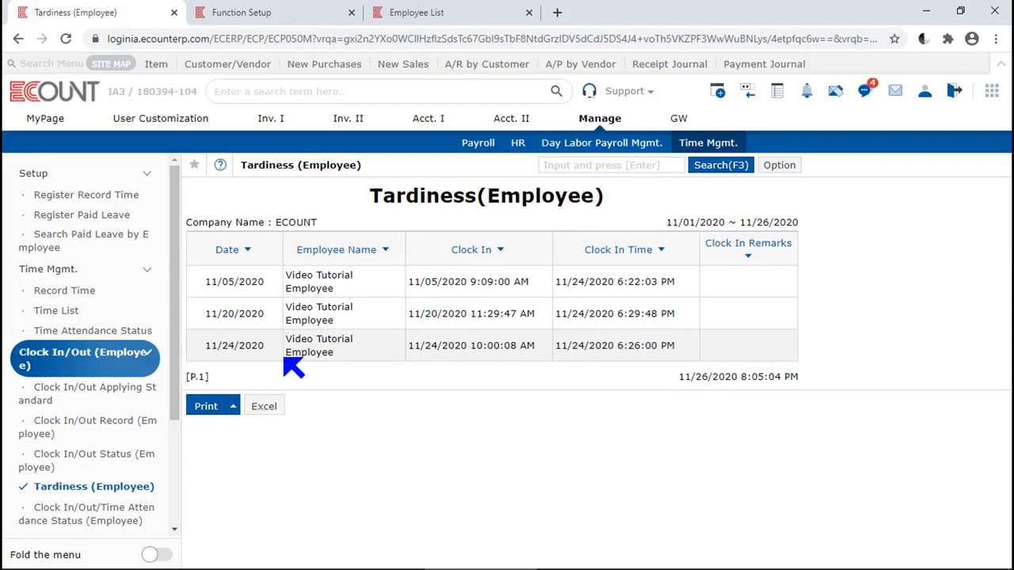
- Run the Clock In/Out/Time Attendance Status (Employee) report for the period Nov 03 to Nov 05, 2020
left_click(60, 516)
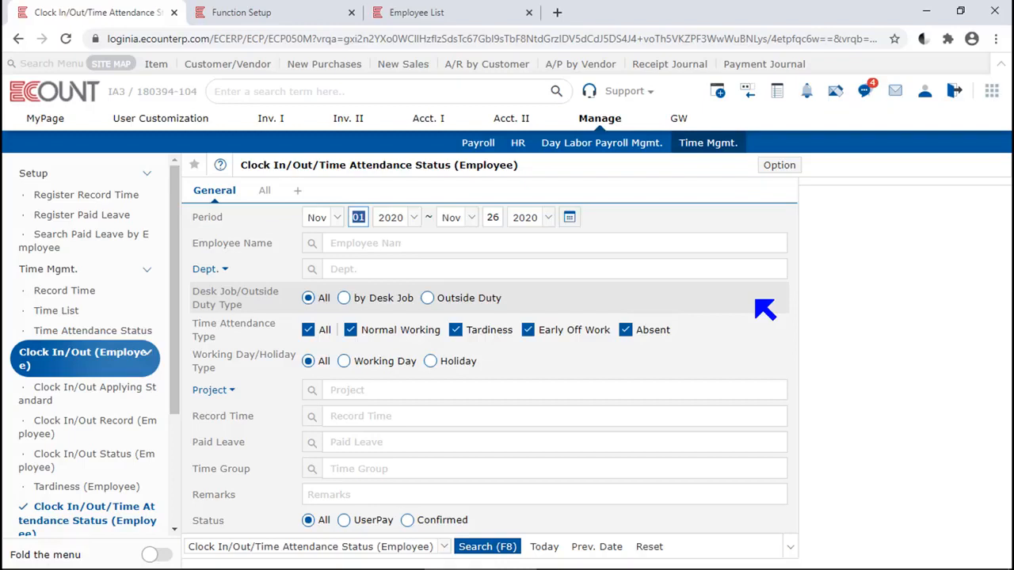
left_click(569, 217)
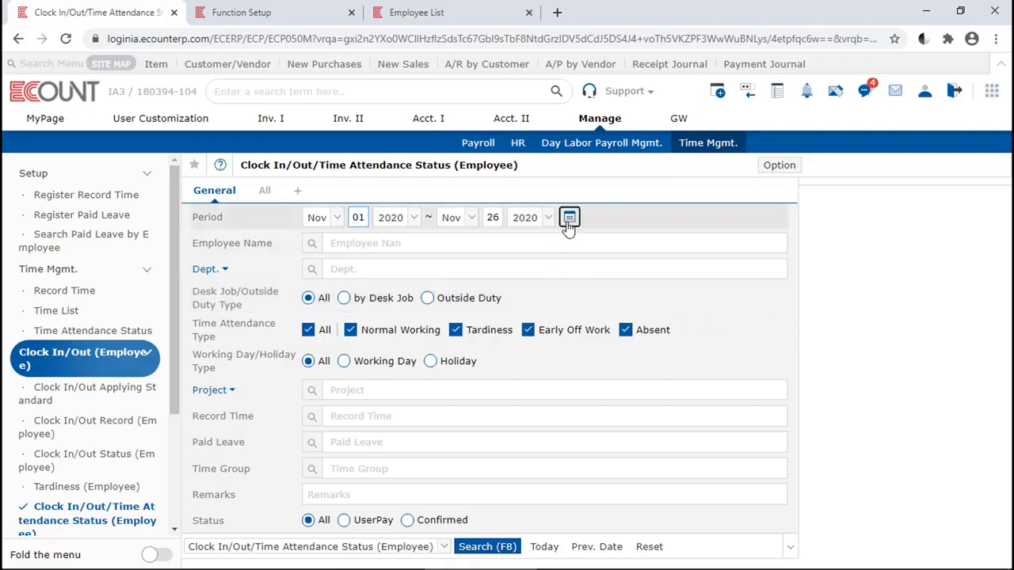
left_click(347, 307)
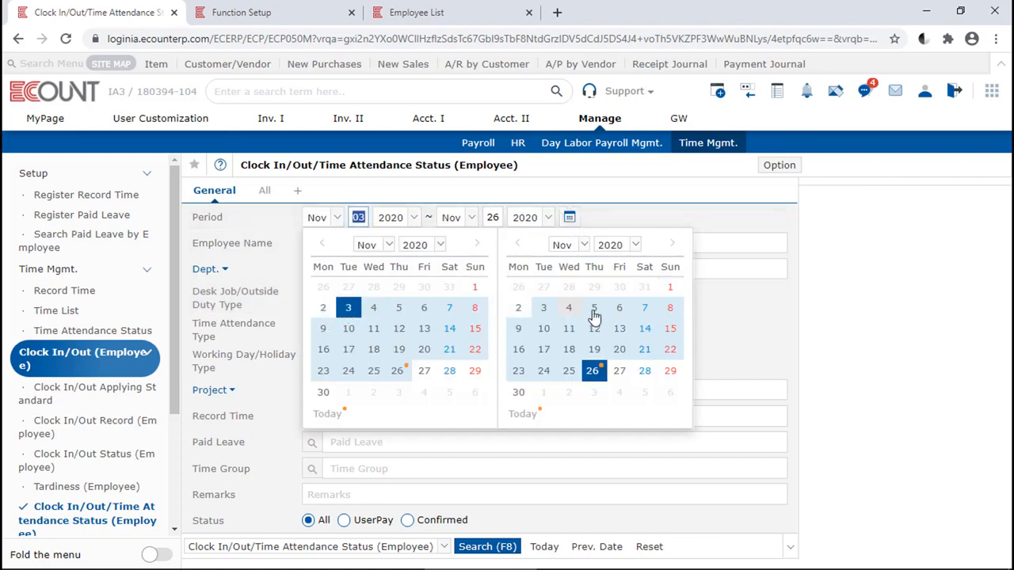
left_click(594, 307)
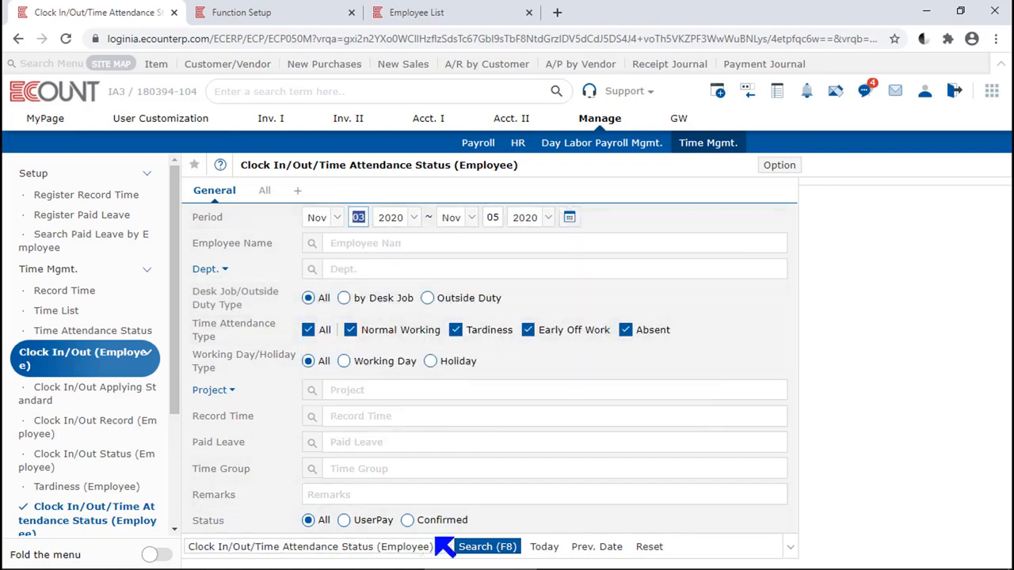
left_click(462, 547)
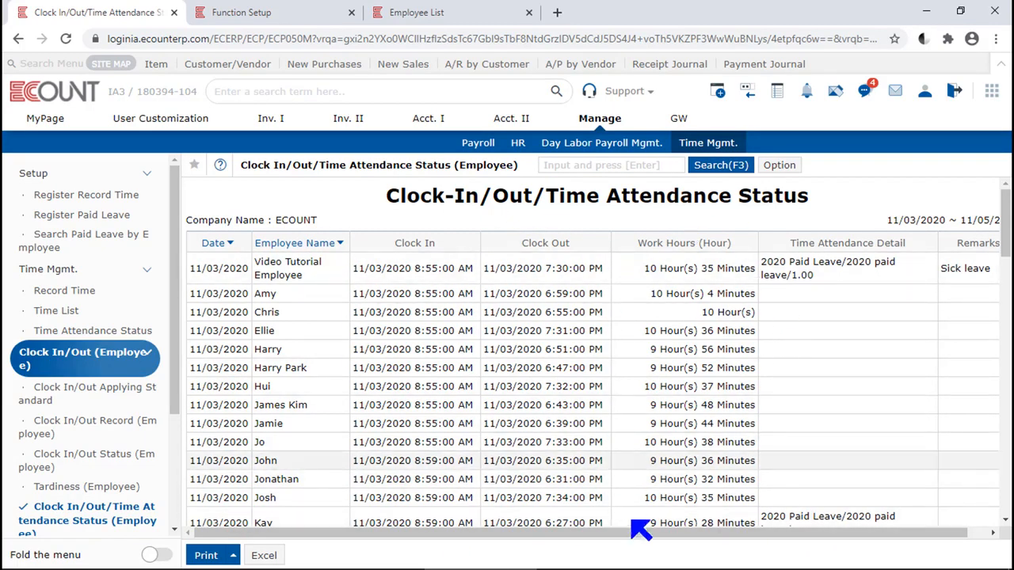
- Review the attendance report's Time Attendance Detail and Remarks columns through its rows, and check its search conditions without changing them
left_click_drag(639, 529, 851, 550)
scroll(897, 429, "down", 2)
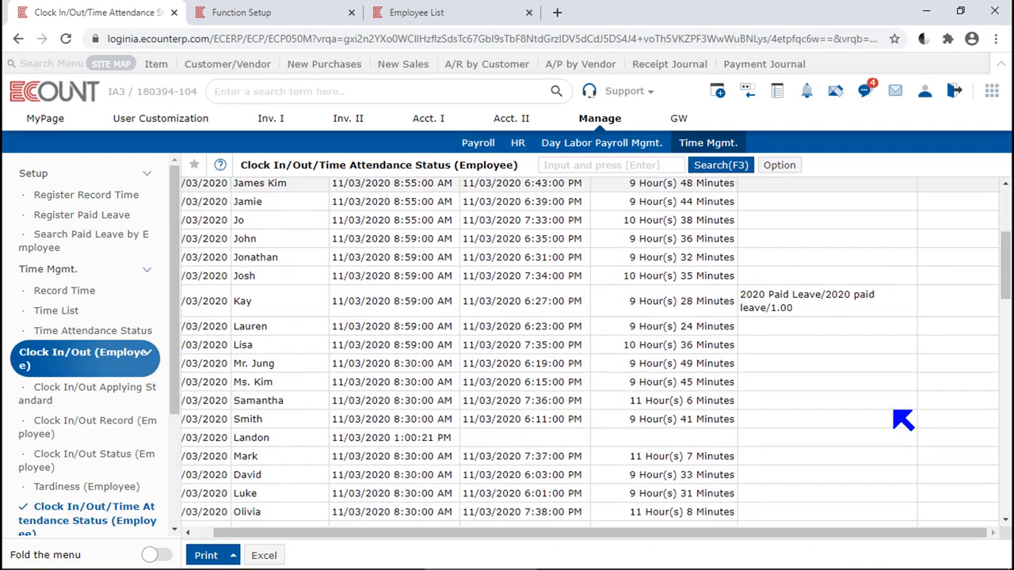
scroll(899, 420, "up", 2)
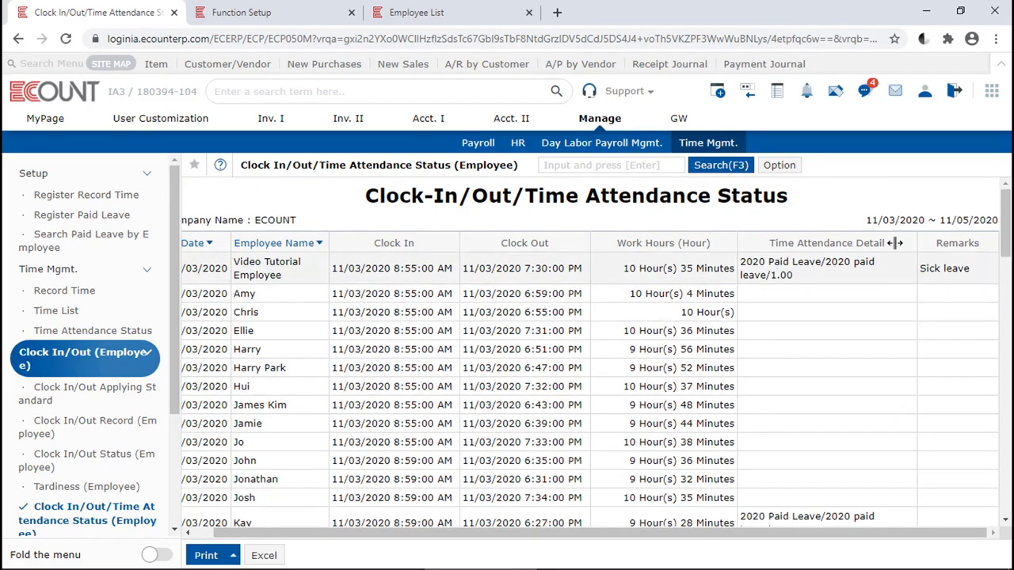
scroll(969, 346, "down", 5)
scroll(969, 346, "down", 10)
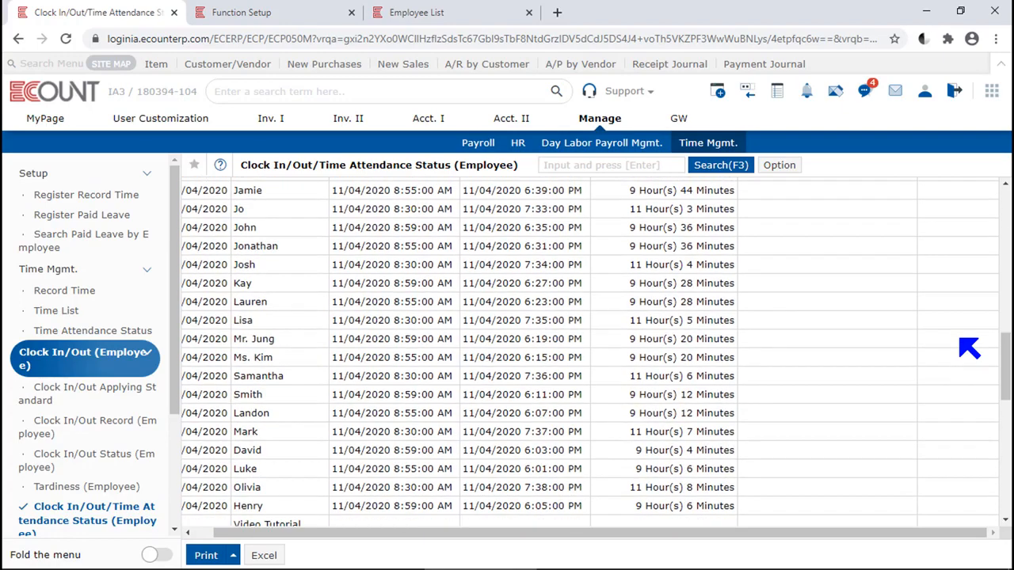
left_click_drag(994, 449, 1003, 190)
left_click(713, 168)
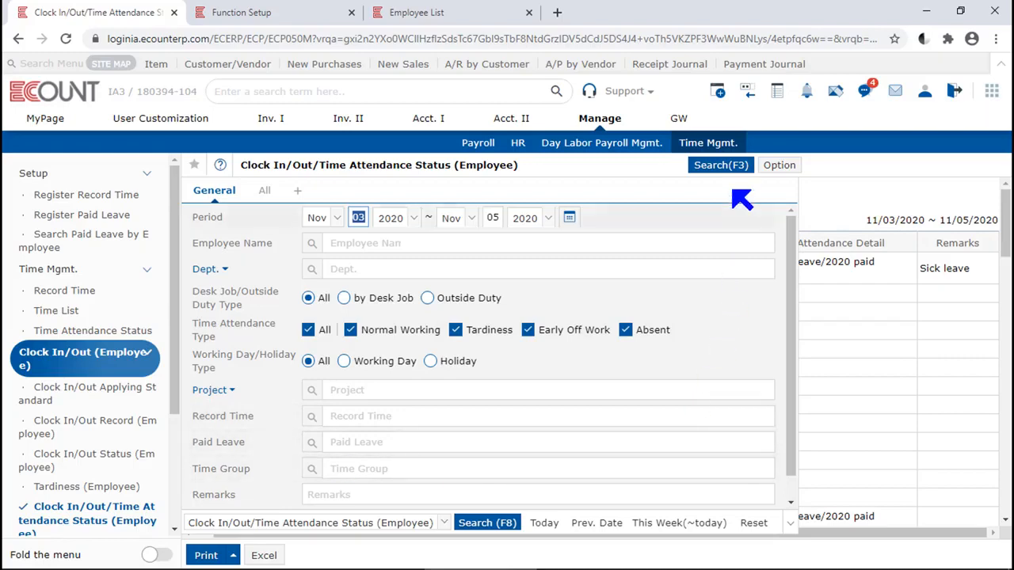
left_click(729, 166)
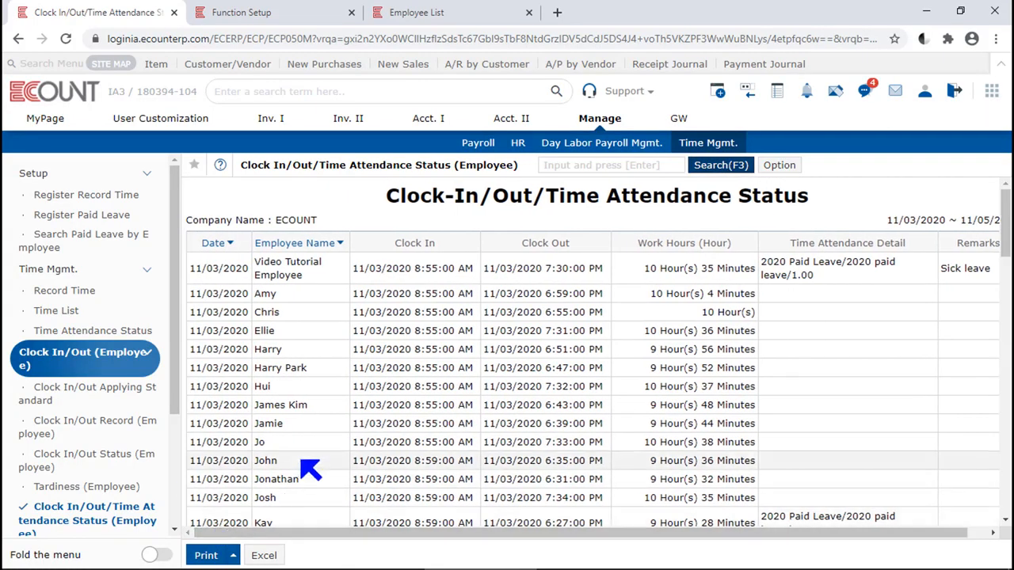
- Show the output options available for printing the time attendance status report
left_click(204, 556)
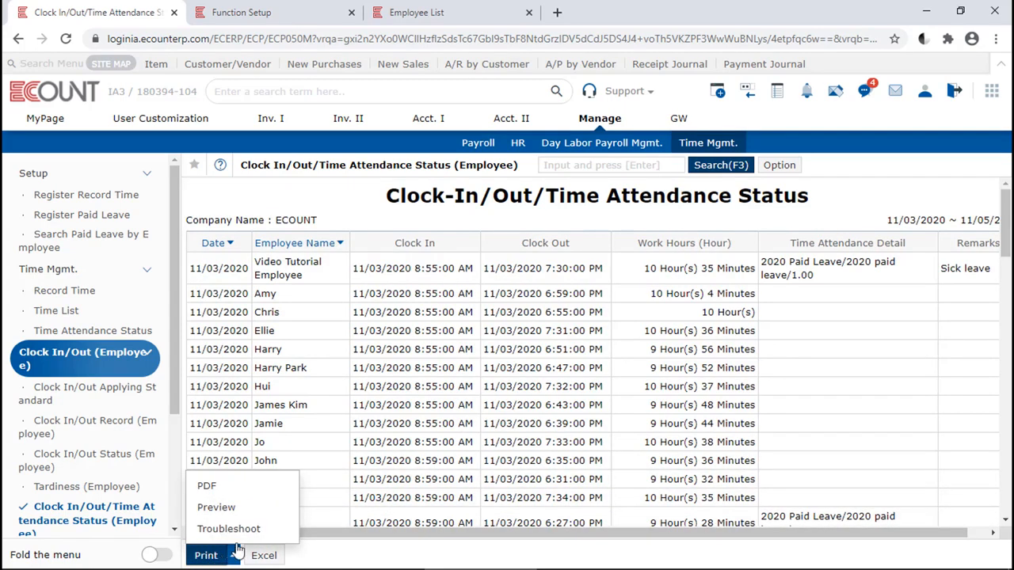
left_click(235, 553)
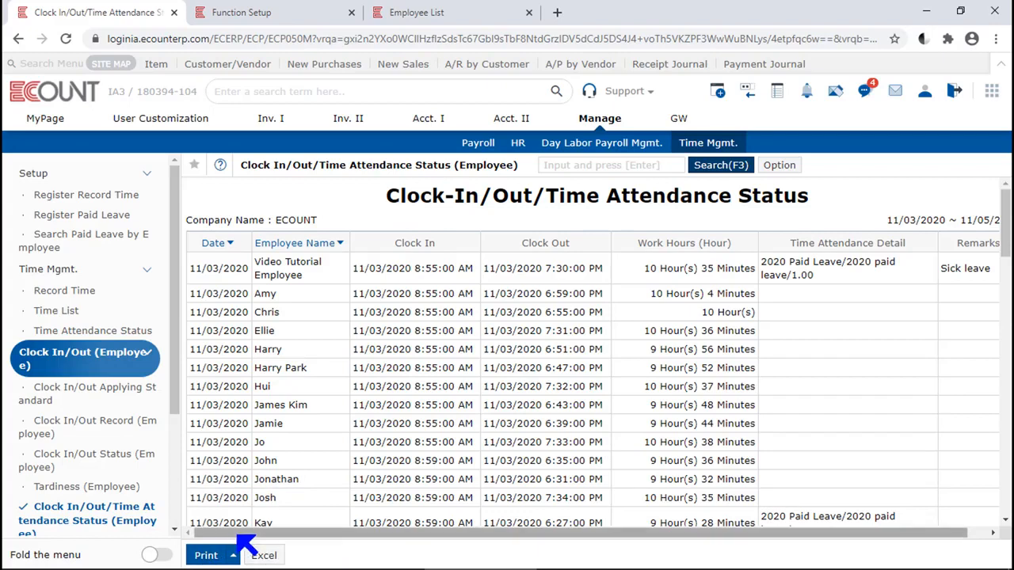
left_click(218, 554)
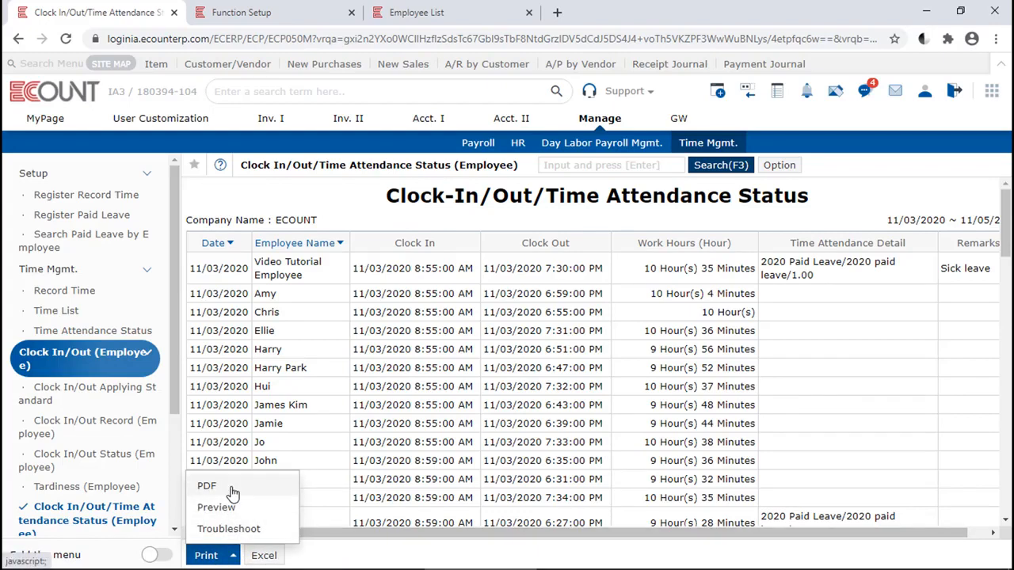